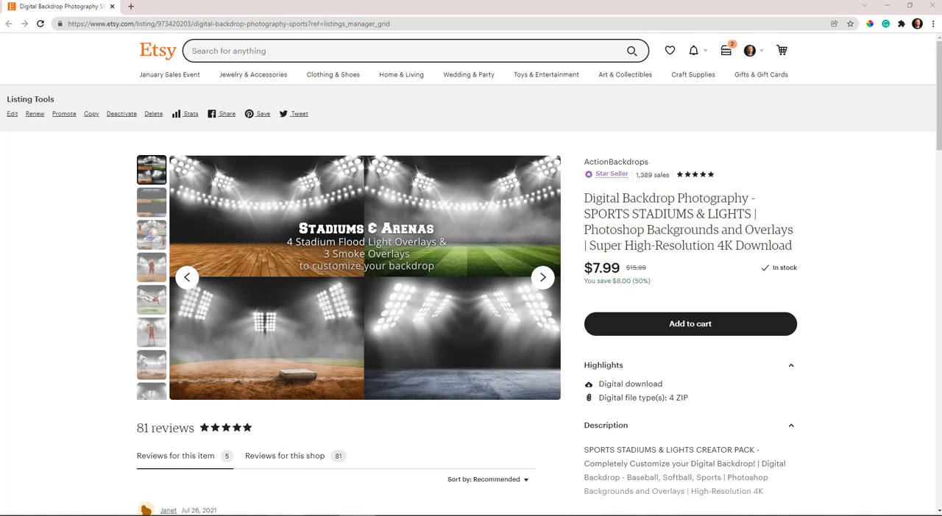
# Step: Switch to Photoshop and expand the Floors, Stadium Lights and Smoke-and-Haze layer groups
pyautogui.click(285, 515)
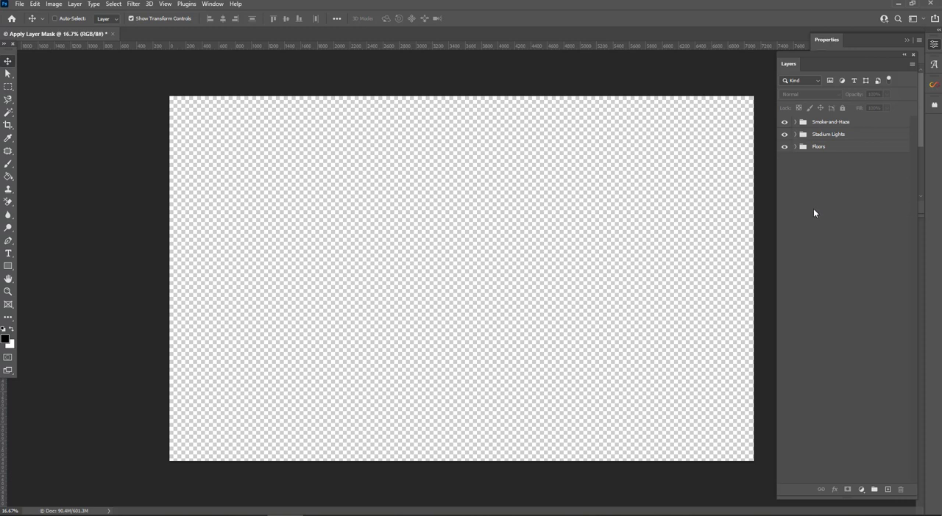
pyautogui.click(795, 147)
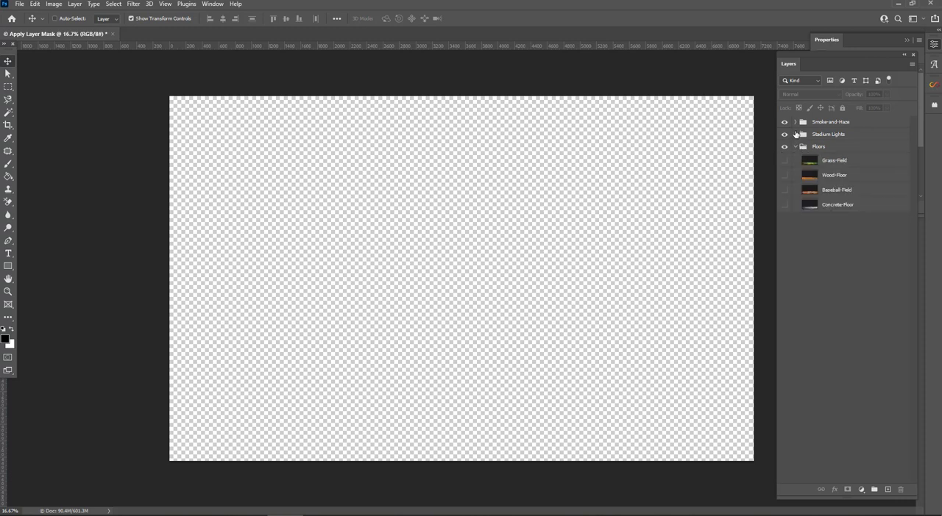
pyautogui.click(794, 134)
pyautogui.click(795, 121)
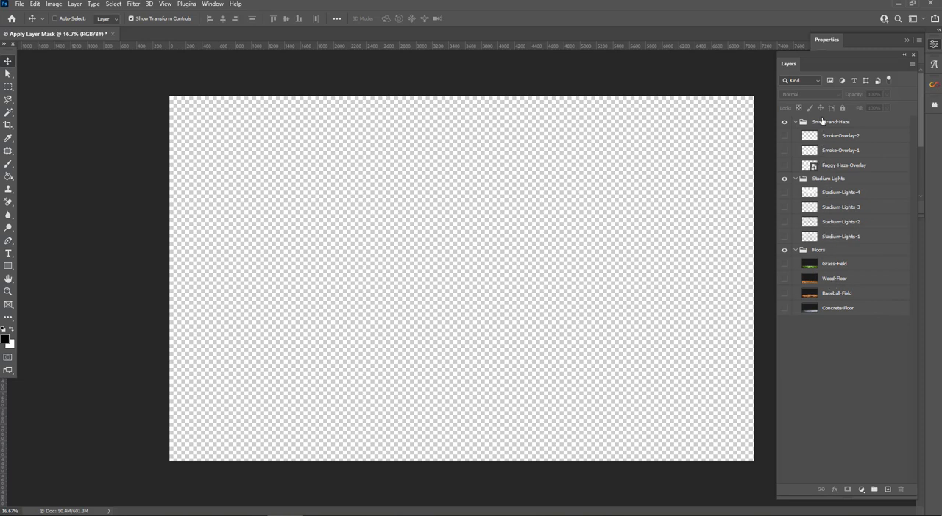
# Step: Preview the concrete, baseball, wood and grass floors, leaving only the Baseball-Field layer visible
pyautogui.click(784, 308)
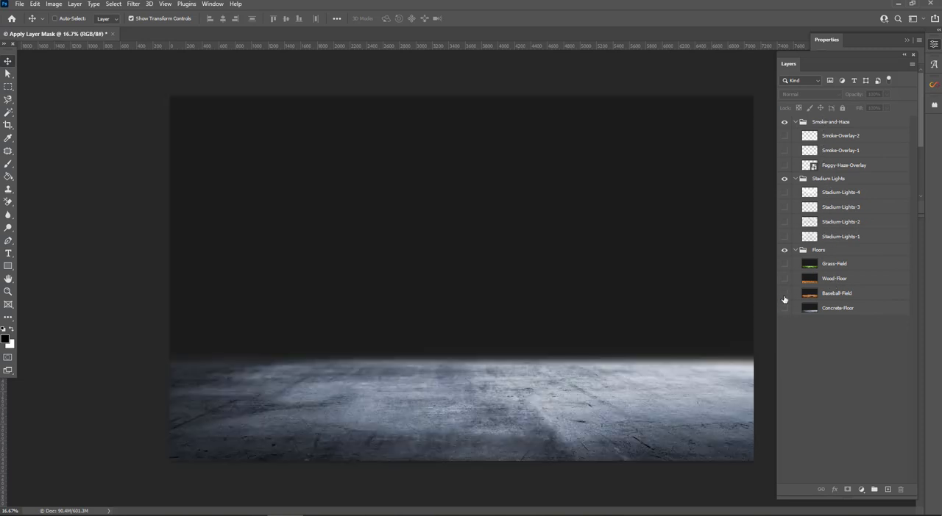
pyautogui.click(784, 304)
pyautogui.click(784, 293)
pyautogui.click(783, 279)
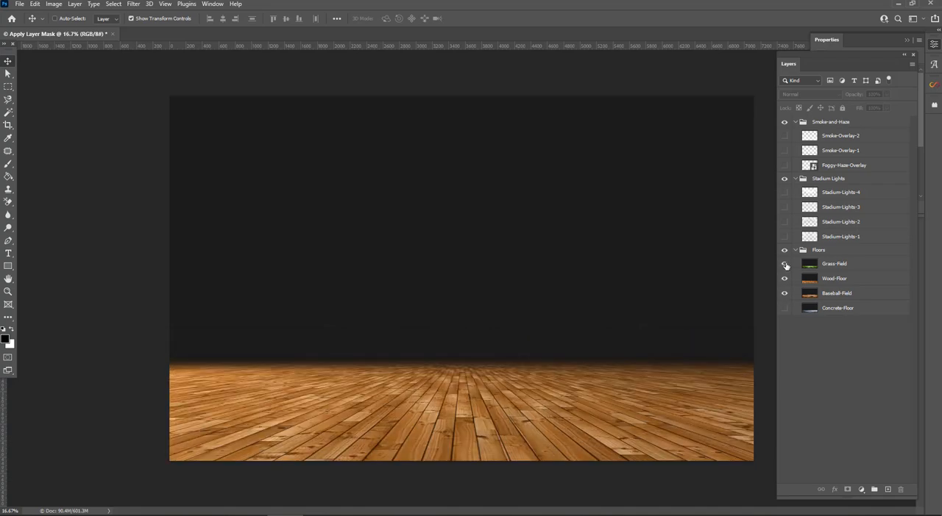
pyautogui.click(784, 264)
pyautogui.click(784, 278)
pyautogui.click(784, 295)
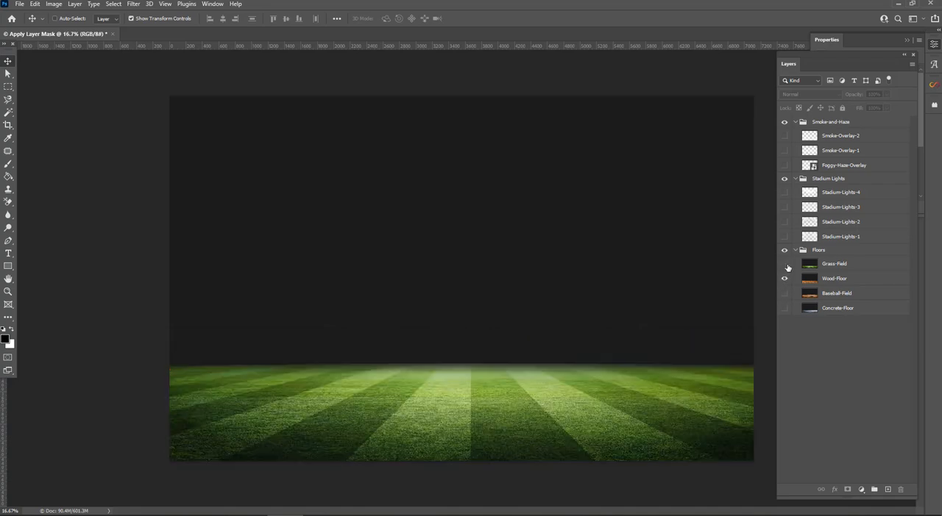
pyautogui.click(784, 265)
pyautogui.click(784, 278)
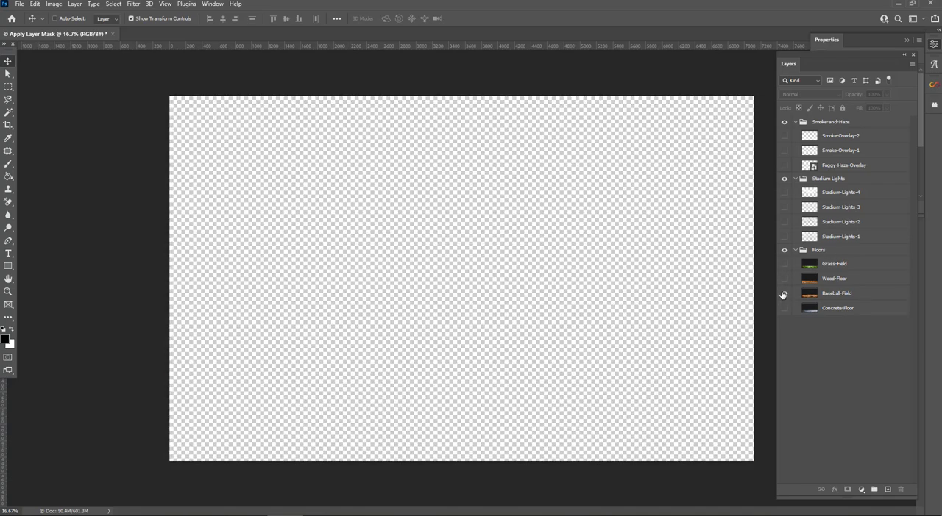
pyautogui.click(784, 293)
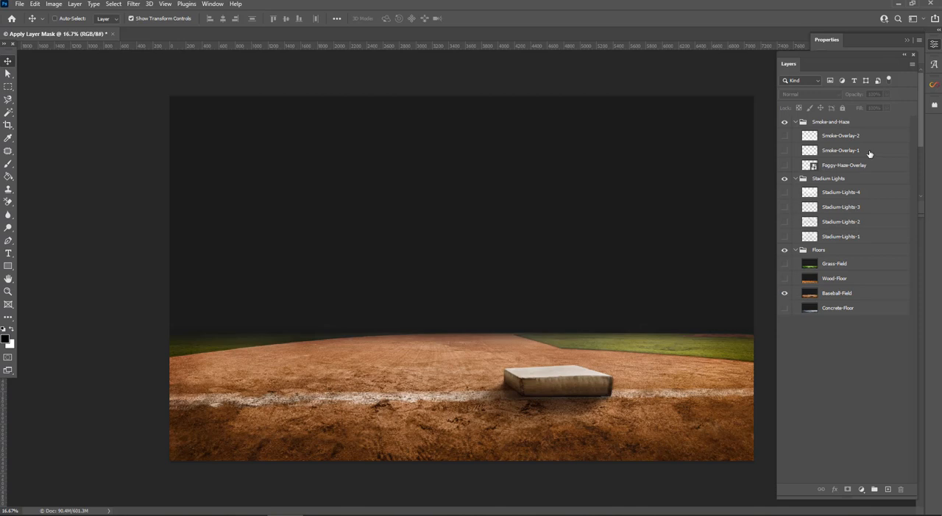
# Step: Preview the stadium light overlays one at a time, leaving only Stadium-Lights-4 visible
pyautogui.click(784, 238)
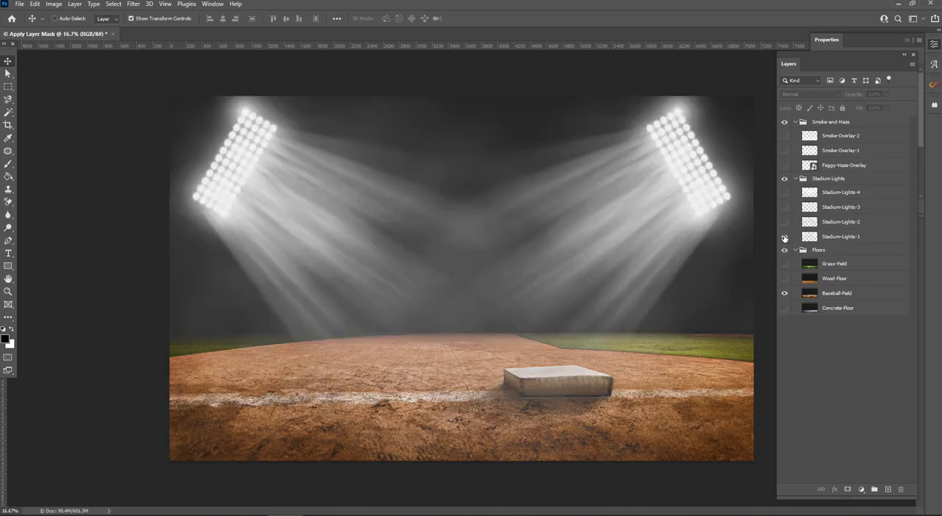
pyautogui.click(784, 238)
pyautogui.click(784, 222)
pyautogui.click(784, 223)
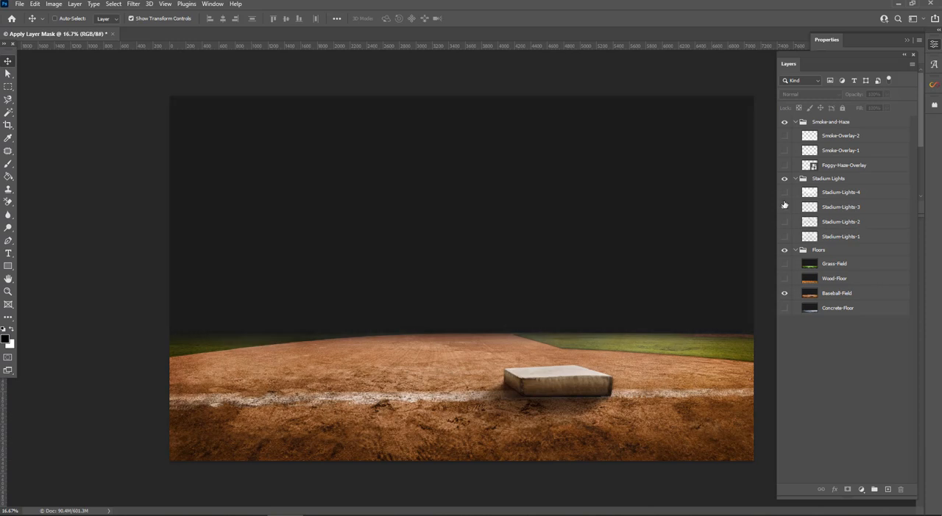
pyautogui.click(784, 207)
pyautogui.click(784, 207)
pyautogui.click(784, 192)
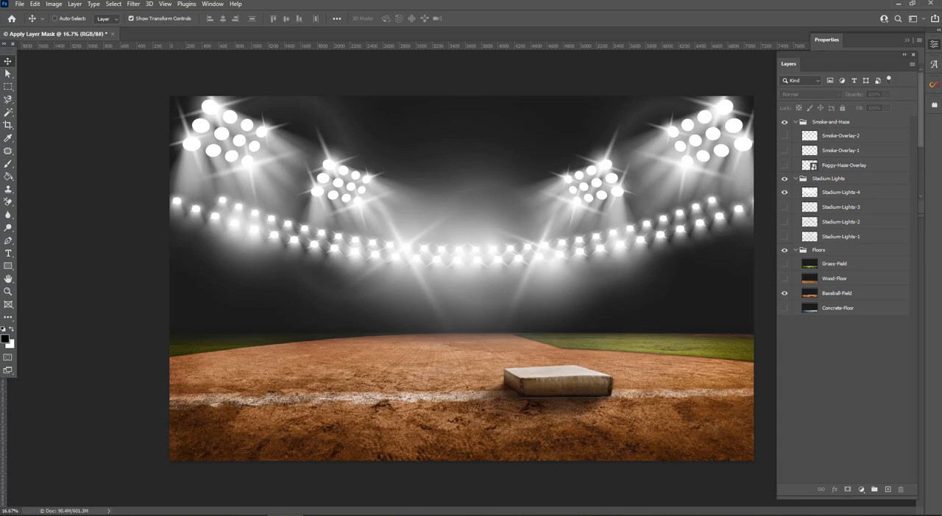
# Step: Place the Baseball Player cutout, scale it to about 58% and stand it on the dirt behind and beside the base
pyautogui.moveTo(696, 218); pyautogui.dragTo(357, 249)
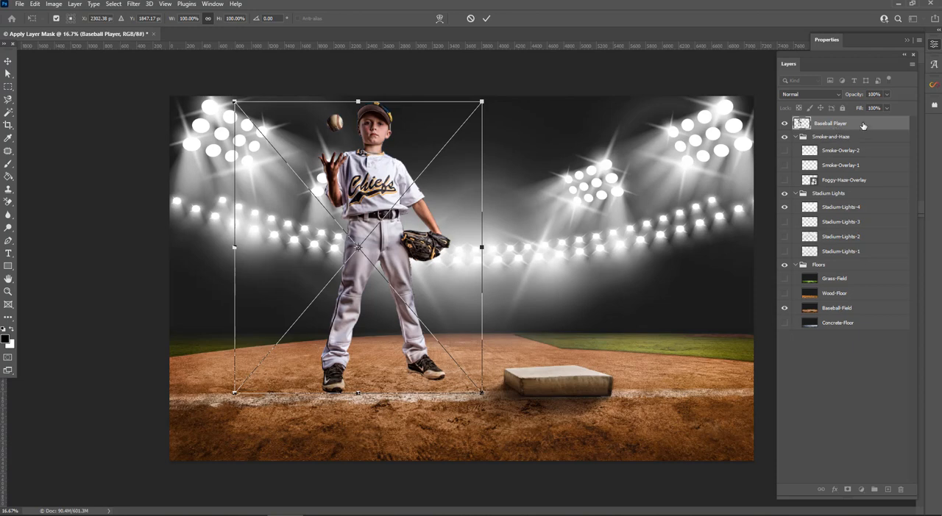
pyautogui.moveTo(481, 101); pyautogui.dragTo(394, 202)
pyautogui.moveTo(336, 239); pyautogui.dragTo(394, 222)
pyautogui.moveTo(451, 183); pyautogui.dragTo(441, 189)
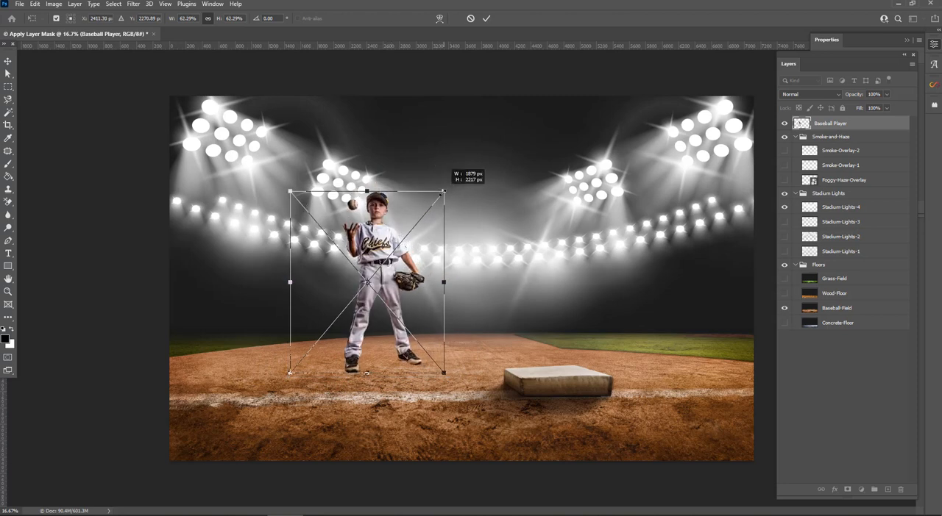
pyautogui.moveTo(392, 228); pyautogui.dragTo(404, 221)
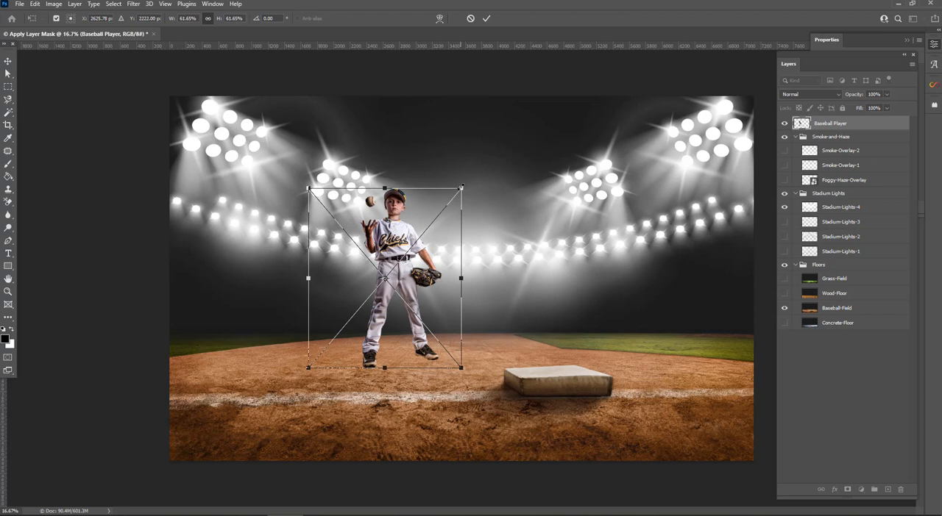
pyautogui.moveTo(460, 188); pyautogui.dragTo(454, 197)
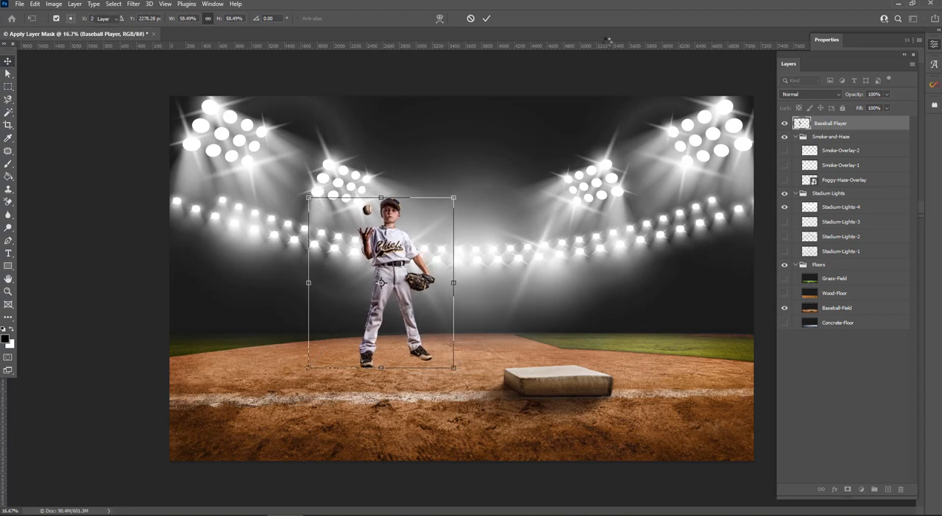
pyautogui.press('Return')
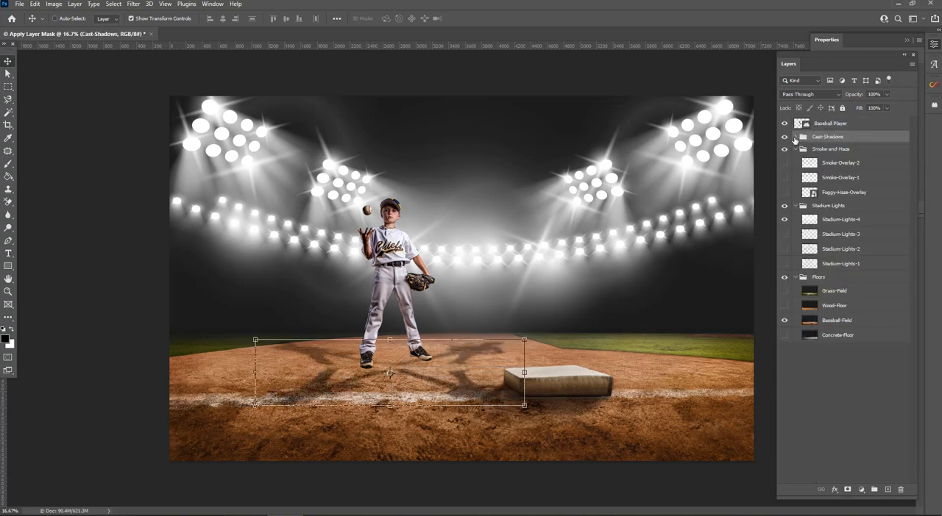
# Step: Reposition the four individual shadows in the Cast-Shadows group so they meet the player's feet
pyautogui.click(795, 138)
pyautogui.click(844, 151)
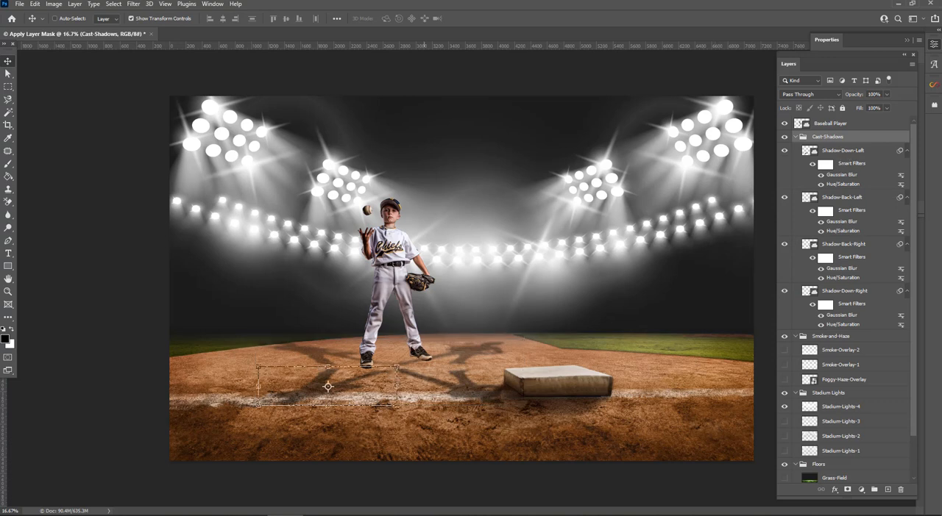
pyautogui.moveTo(368, 391); pyautogui.dragTo(387, 347)
pyautogui.click(842, 197)
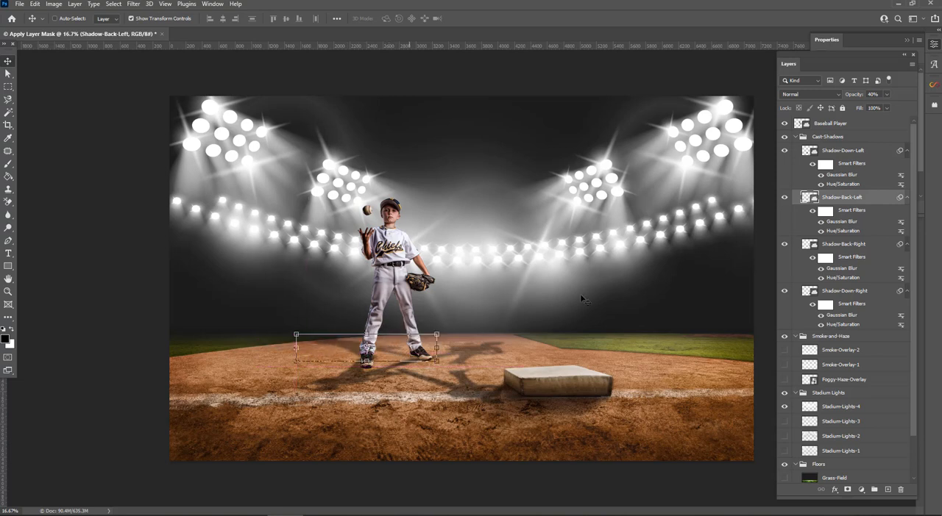
pyautogui.click(830, 245)
pyautogui.moveTo(471, 353); pyautogui.dragTo(446, 344)
pyautogui.click(820, 297)
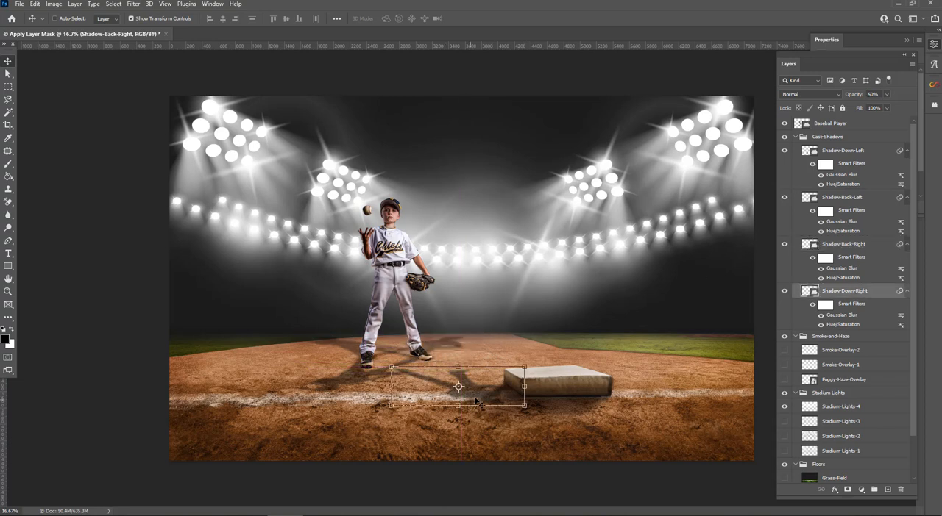
pyautogui.moveTo(450, 386); pyautogui.dragTo(447, 376)
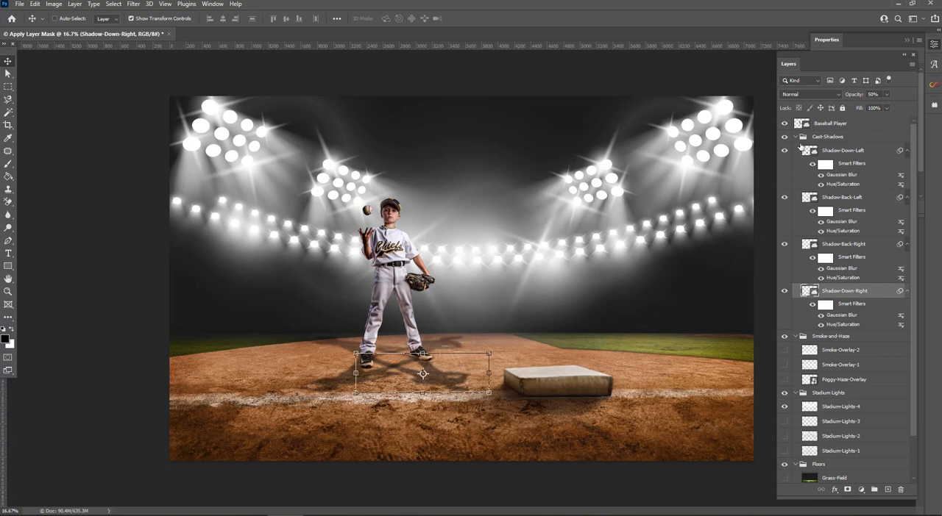
pyautogui.click(796, 137)
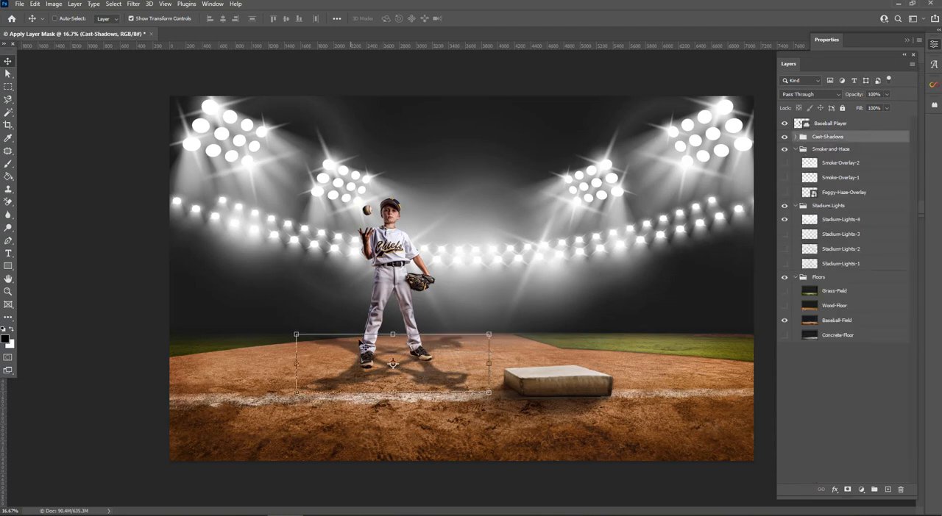
# Step: Compress the whole Cast-Shadows group vertically to about 77% of its height and apply the transform
pyautogui.moveTo(392, 334); pyautogui.dragTo(393, 339)
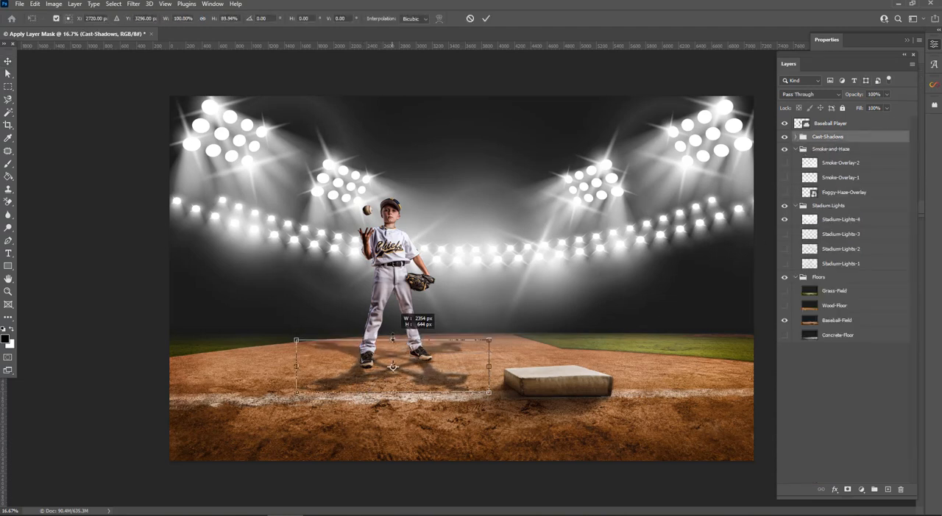
pyautogui.moveTo(393, 392); pyautogui.dragTo(392, 388)
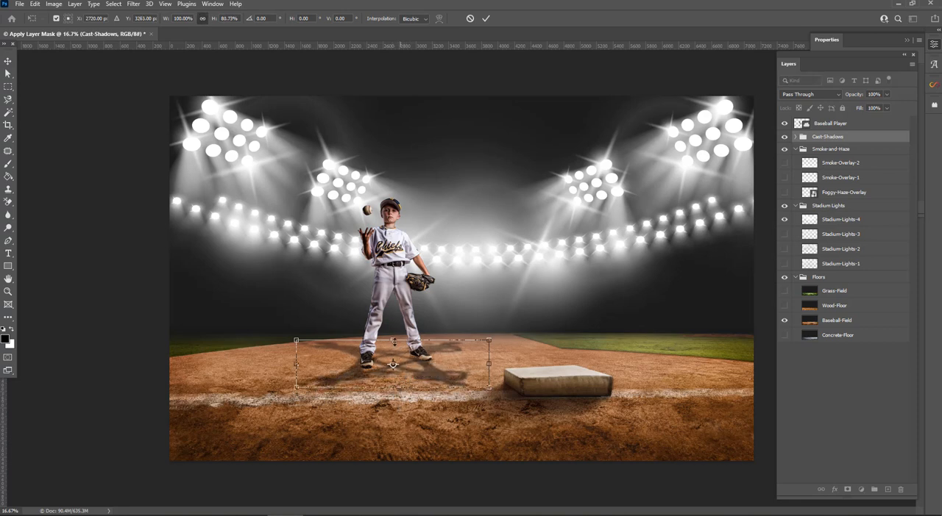
pyautogui.moveTo(393, 341); pyautogui.dragTo(394, 343)
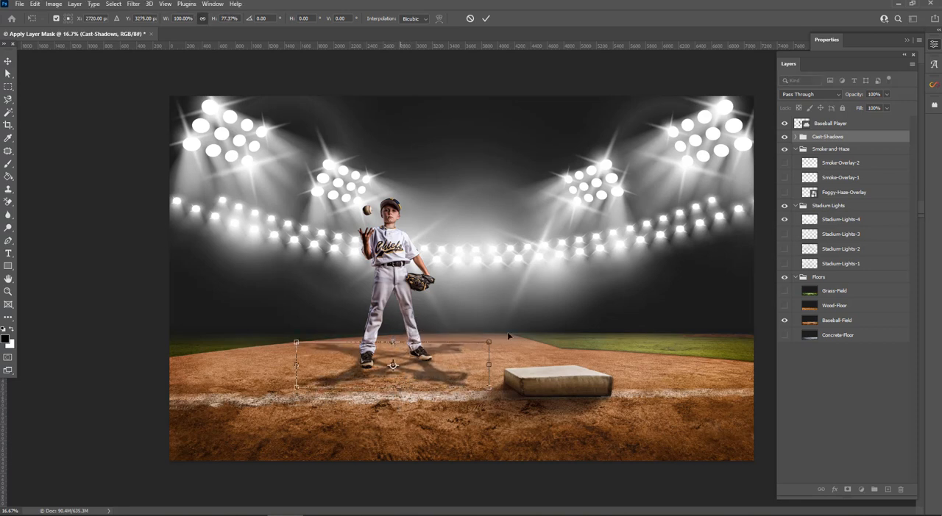
pyautogui.click(8, 61)
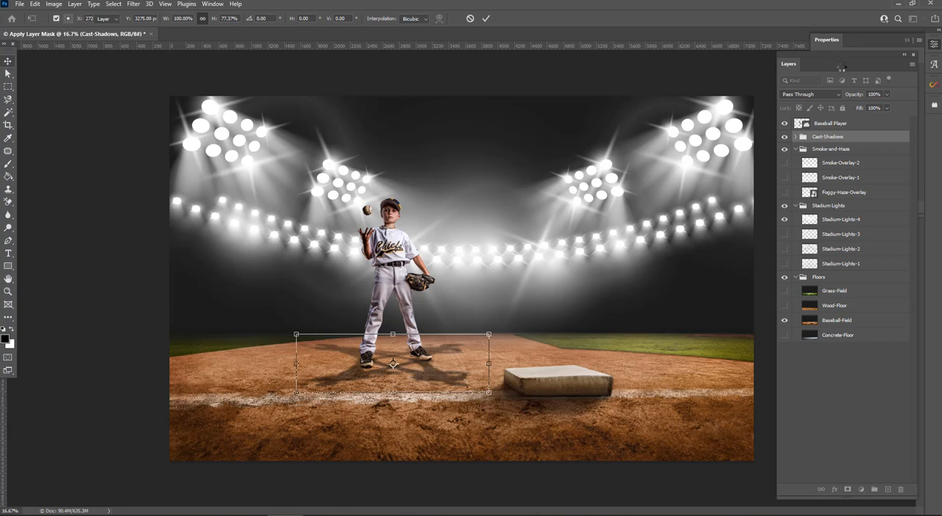
# Step: Paint contact shadows around the player's feet on a new layer above Cast-Shadows, using a black brush at 40% opacity
pyautogui.click(887, 490)
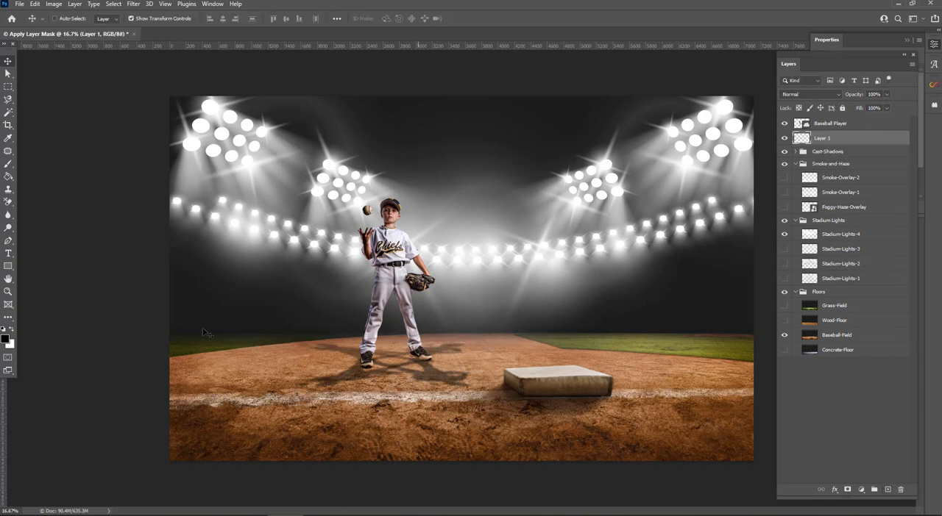
pyautogui.click(8, 164)
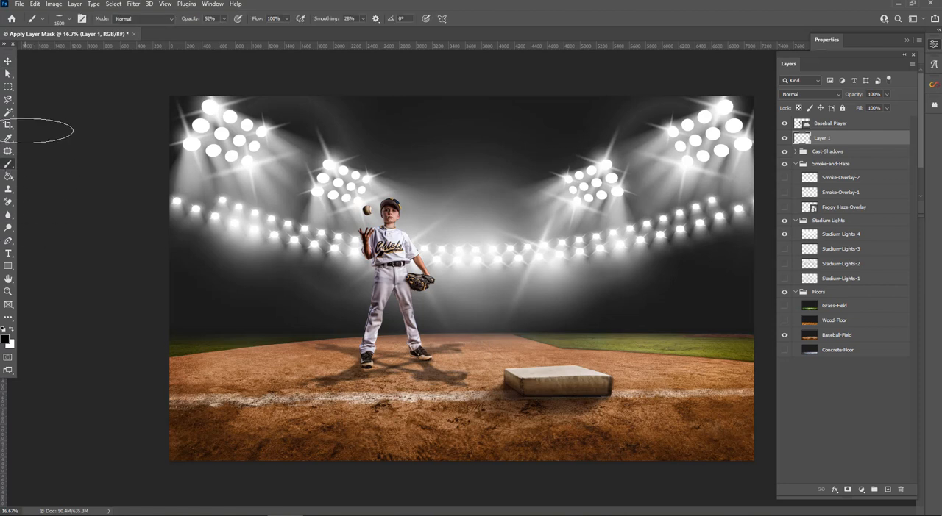
pyautogui.moveTo(192, 21); pyautogui.dragTo(189, 22)
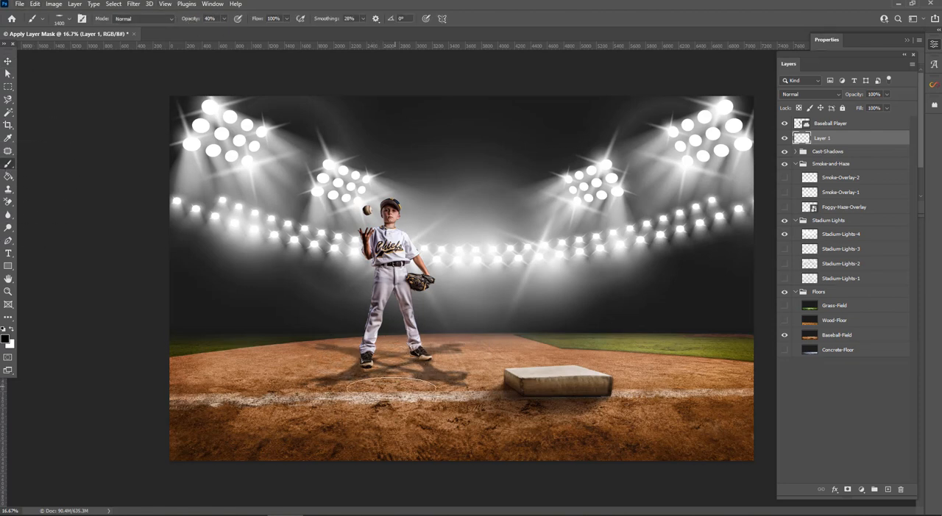
pyautogui.press('[')
pyautogui.press('[')
pyautogui.press('[')
pyautogui.press('[')
pyautogui.press('[')
pyautogui.press('[')
pyautogui.press('[')
pyautogui.press('[')
pyautogui.press('[')
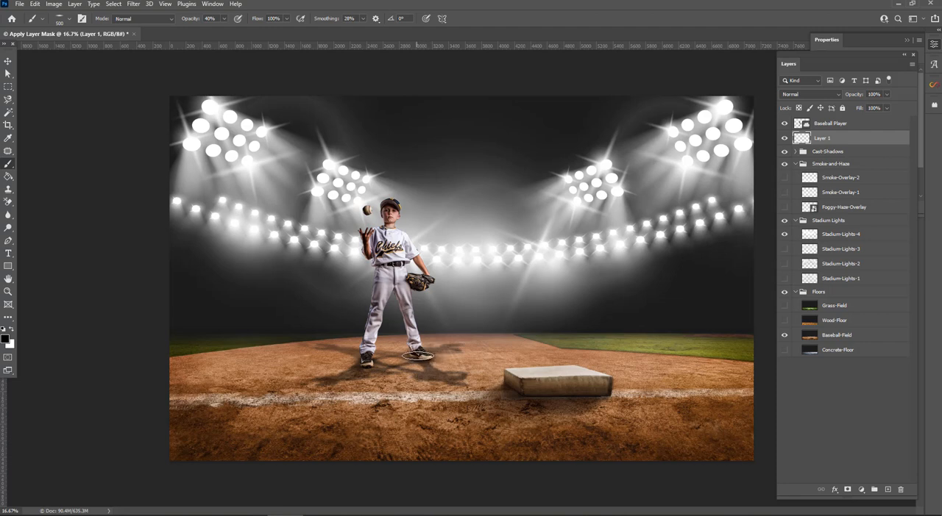
pyautogui.press('[')
pyautogui.press(']')
pyautogui.press(']')
pyautogui.press(']')
pyautogui.press(']')
pyautogui.press(']')
pyautogui.press(']')
pyautogui.press(']')
pyautogui.press(']')
pyautogui.press(']')
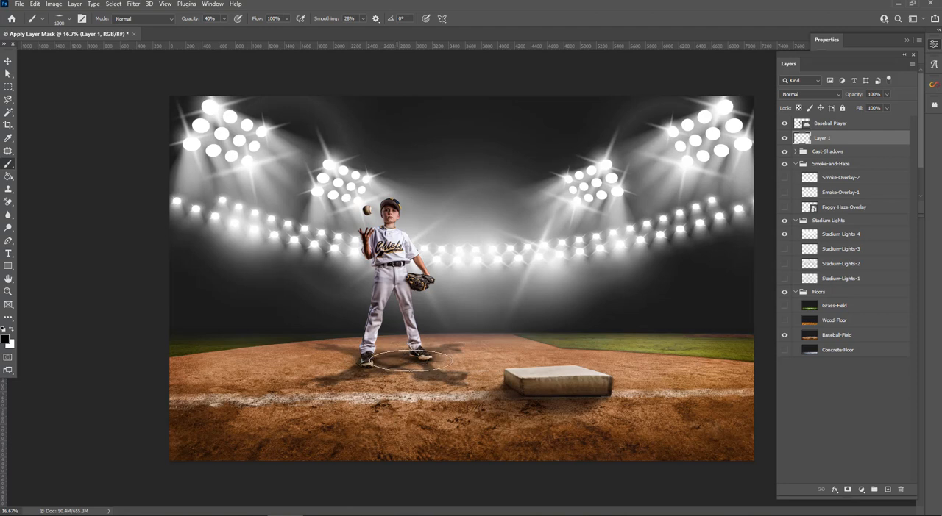
# Step: Group the Baseball Player, Layer 1 and Cast-Shadows, and move the group below Foggy-Haze-Overlay inside Smoke-and-Haze
pyautogui.click(847, 154)
pyautogui.keyDown('shift'); pyautogui.click(866, 123); pyautogui.keyUp('shift')
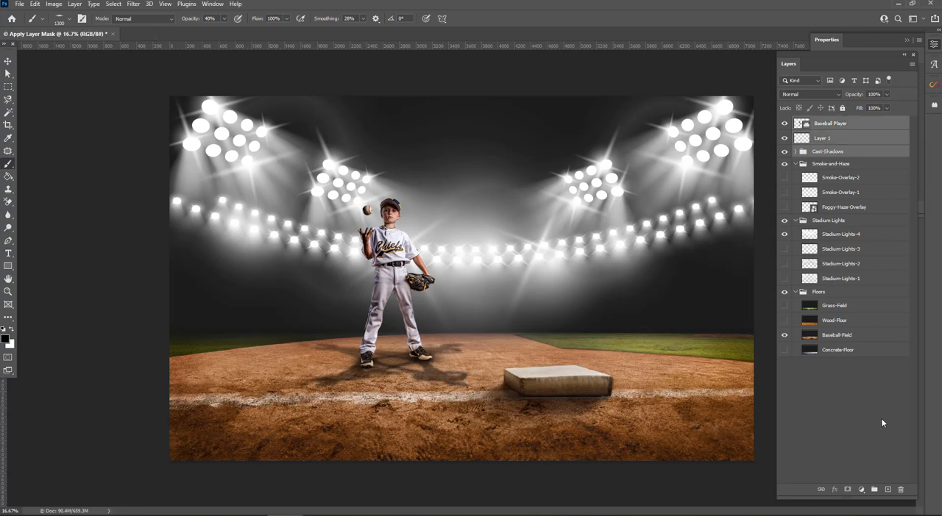
pyautogui.click(874, 490)
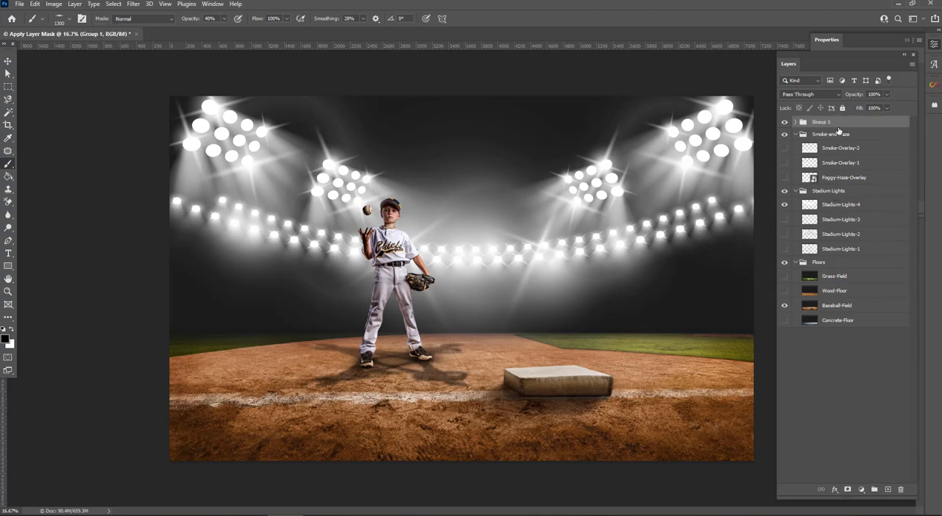
pyautogui.moveTo(837, 128); pyautogui.dragTo(837, 183)
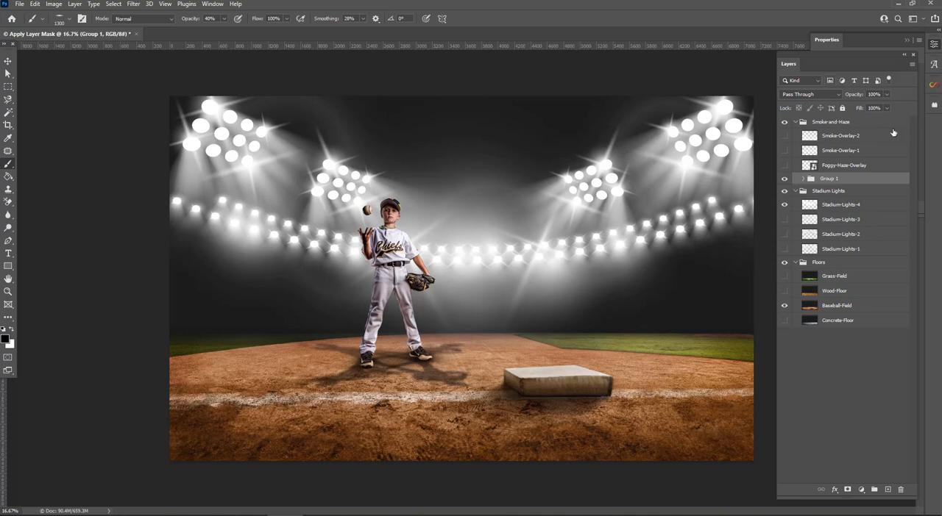
# Step: Show the Smoke-Overlay-2 and Smoke-Overlay-1 layers over the scene
pyautogui.click(783, 136)
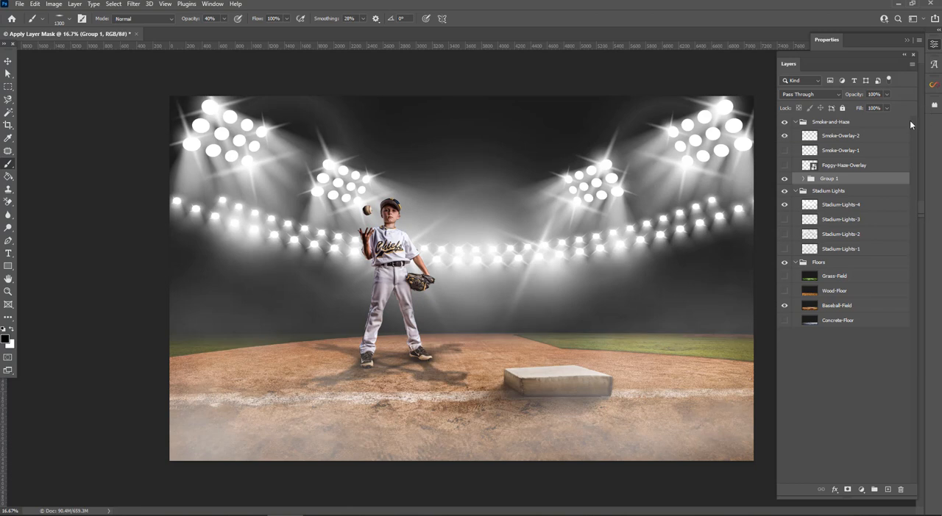
pyautogui.click(784, 151)
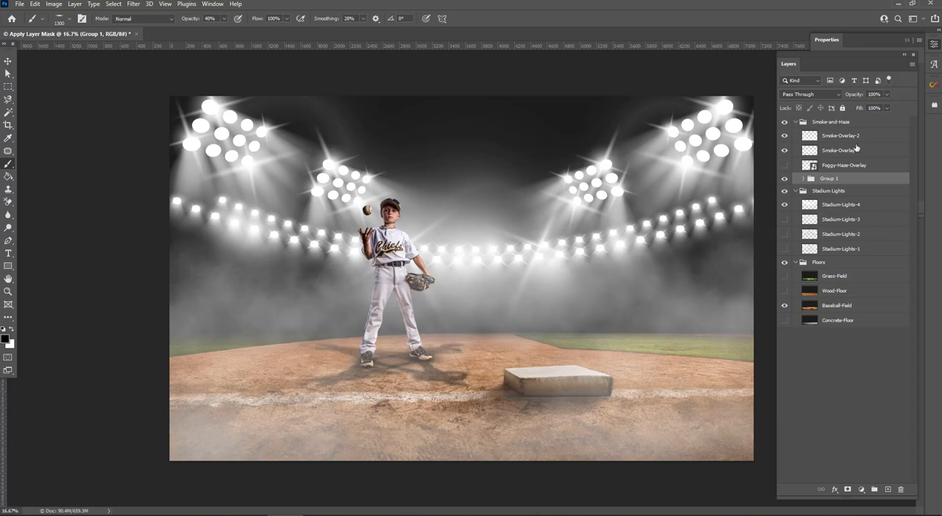
# Step: Hide Smoke-Overlay-2, keep Smoke-Overlay-1 showing and shift it slightly left across the scene
pyautogui.click(785, 137)
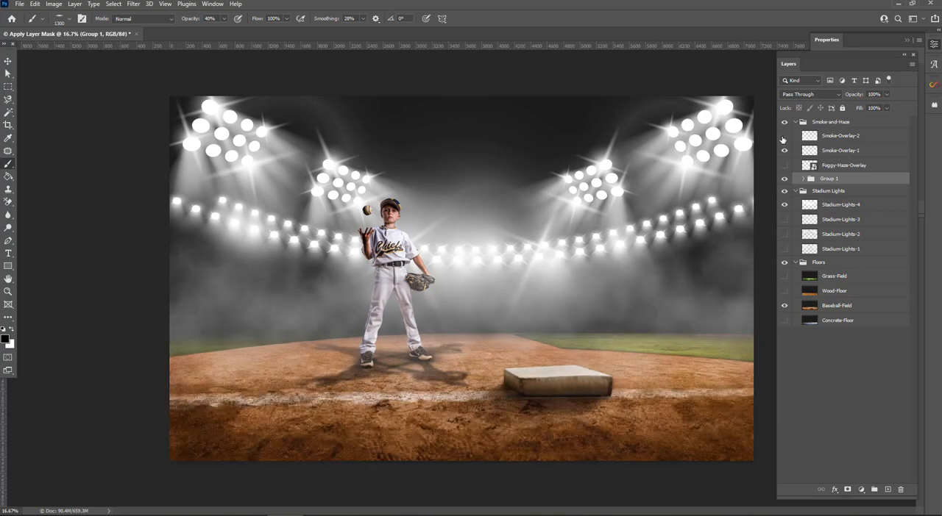
pyautogui.click(784, 151)
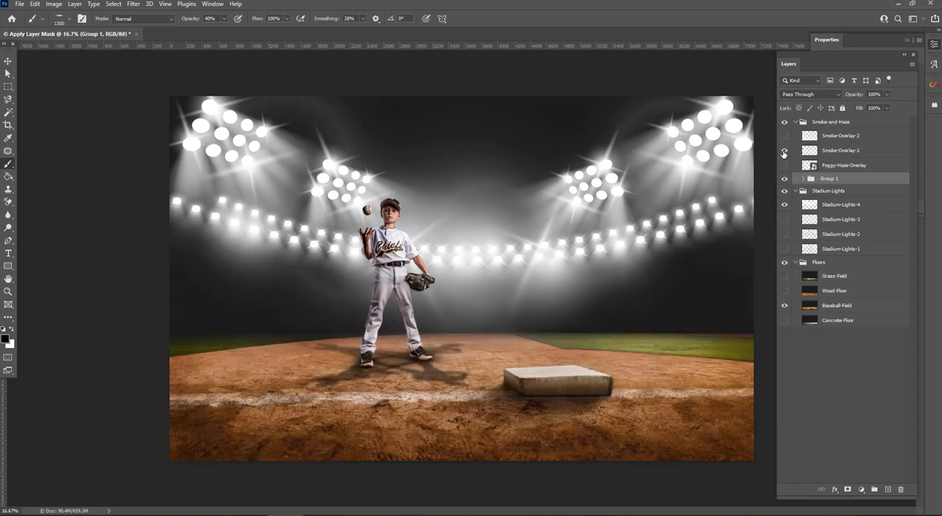
pyautogui.click(784, 151)
pyautogui.click(853, 151)
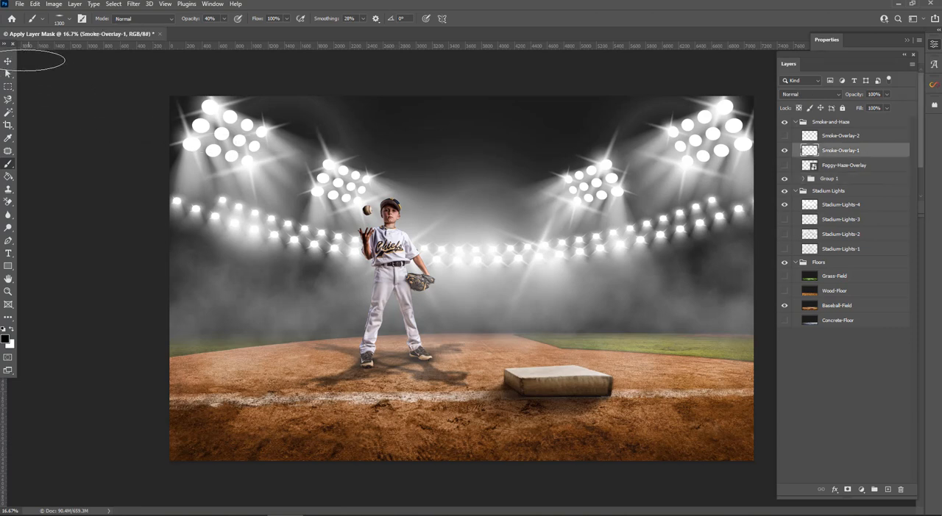
pyautogui.click(8, 60)
pyautogui.moveTo(476, 255)
pyautogui.mouseDown()
pyautogui.moveTo(479, 235)
pyautogui.moveTo(478, 258)
pyautogui.mouseUp()
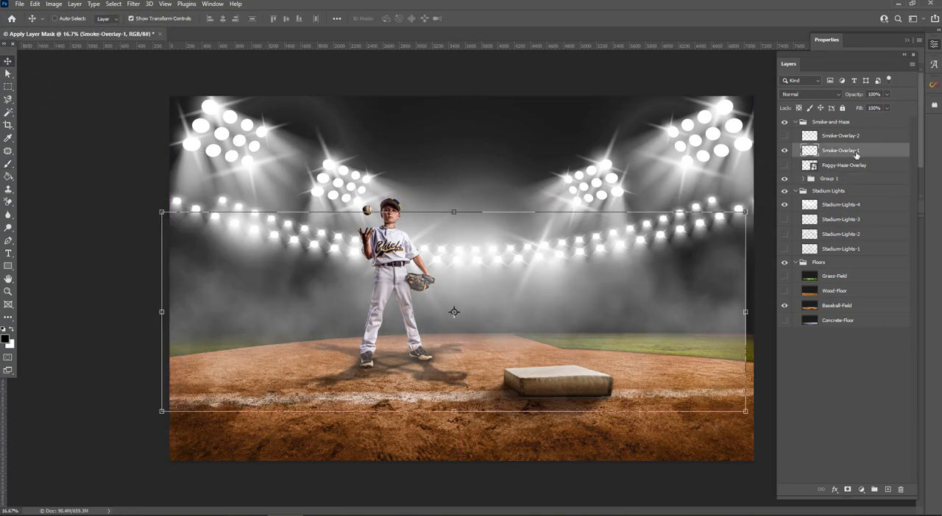
# Step: Rename Group 1 as athlete and move Smoke-Overlay-1 beneath it, just above the Stadium Lights group
pyautogui.doubleClick(836, 181)
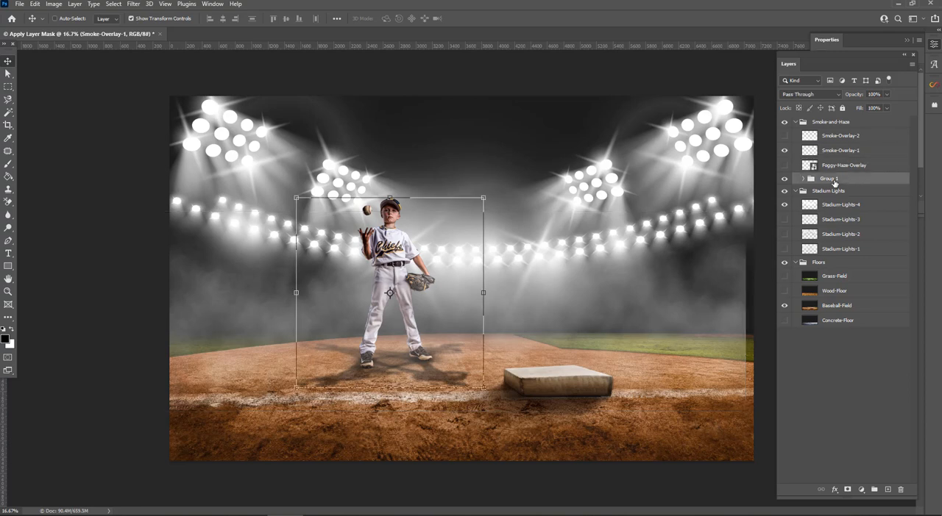
pyautogui.write('athlete')
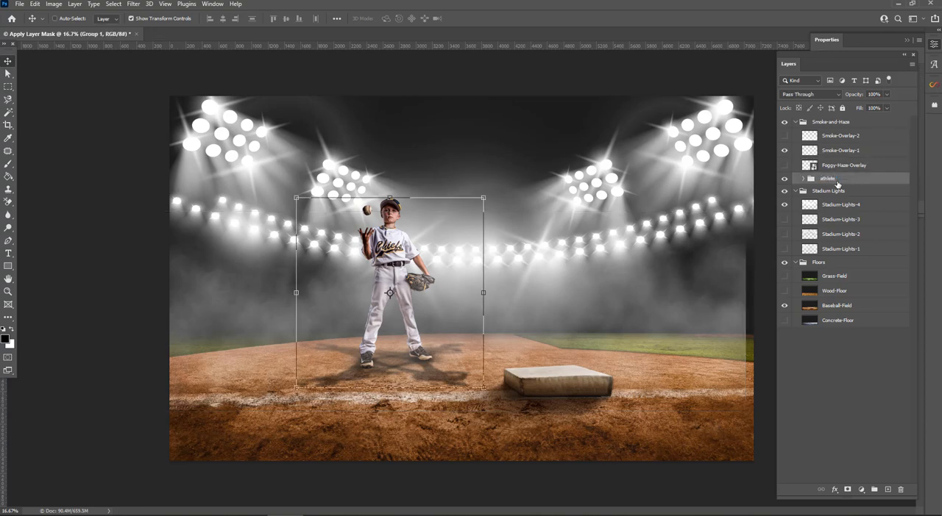
pyautogui.press('Return')
pyautogui.moveTo(855, 150); pyautogui.dragTo(856, 190)
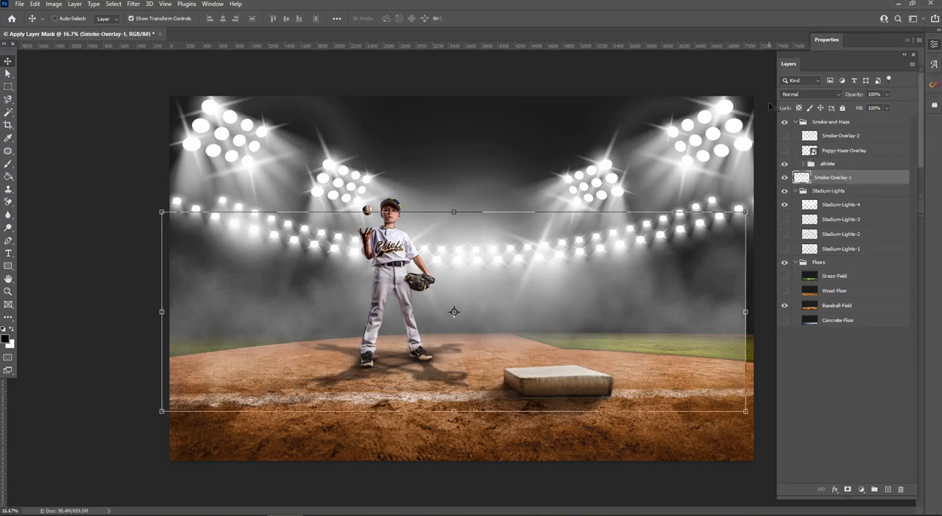
# Step: Show Foggy-Haze-Overlay, scale it down to about 16.56% and position it around the baseball player's feet
pyautogui.click(784, 150)
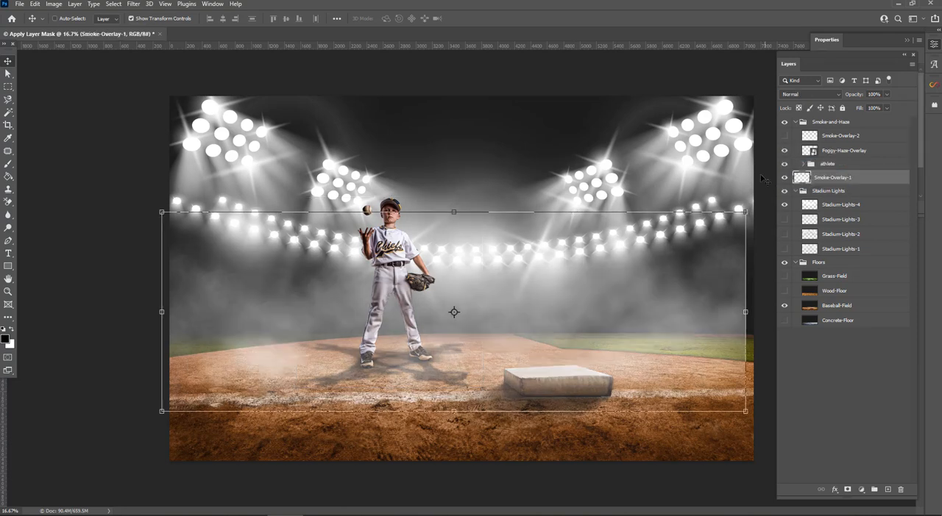
pyautogui.click(846, 151)
pyautogui.moveTo(599, 314); pyautogui.dragTo(493, 313)
pyautogui.hotkey('ctrl', 't')
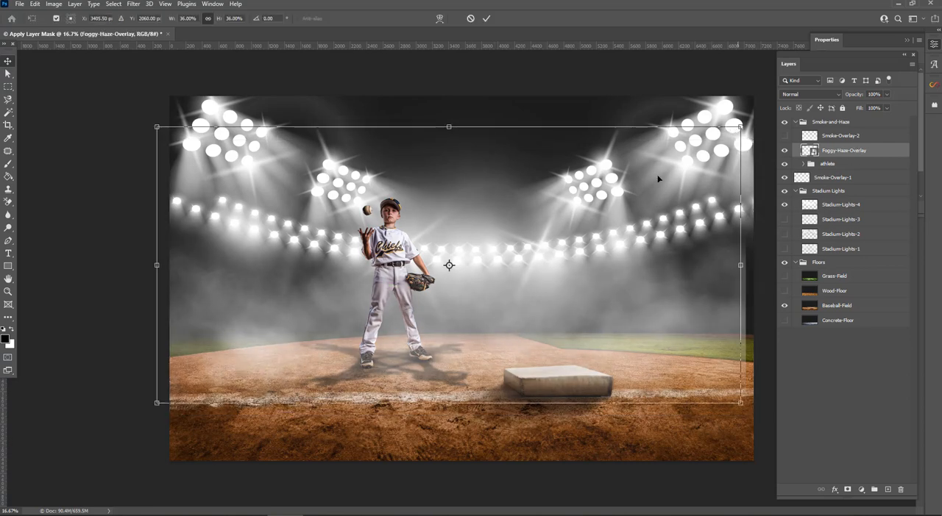
pyautogui.moveTo(740, 127); pyautogui.dragTo(476, 252)
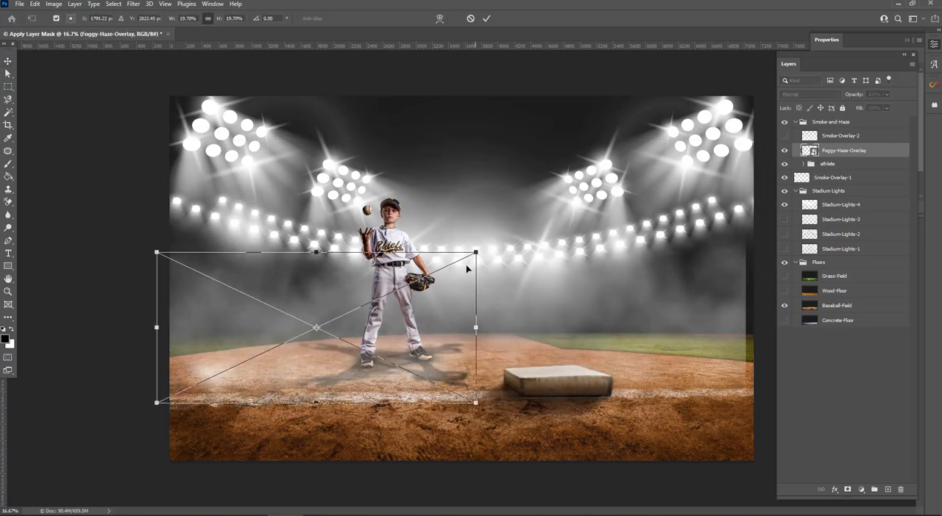
pyautogui.moveTo(426, 313); pyautogui.dragTo(498, 296)
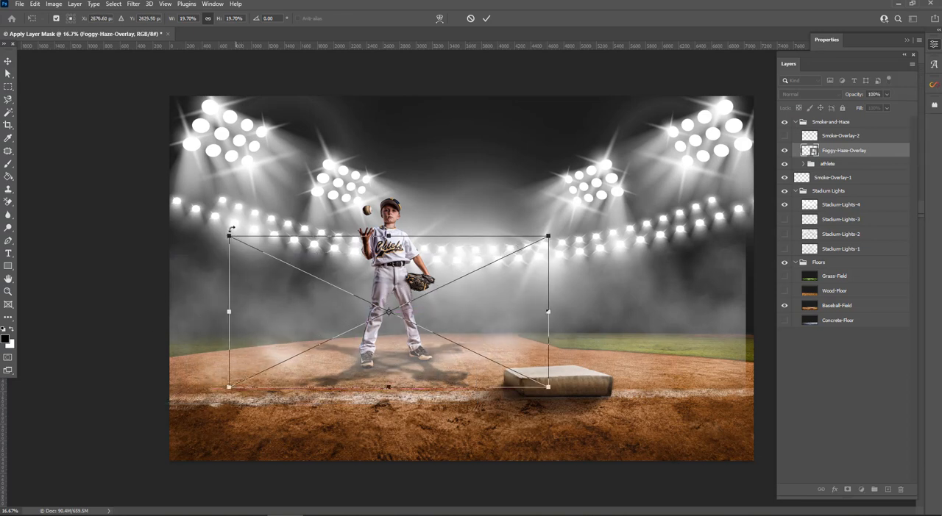
pyautogui.moveTo(231, 230); pyautogui.dragTo(280, 260)
pyautogui.moveTo(482, 323); pyautogui.dragTo(471, 321)
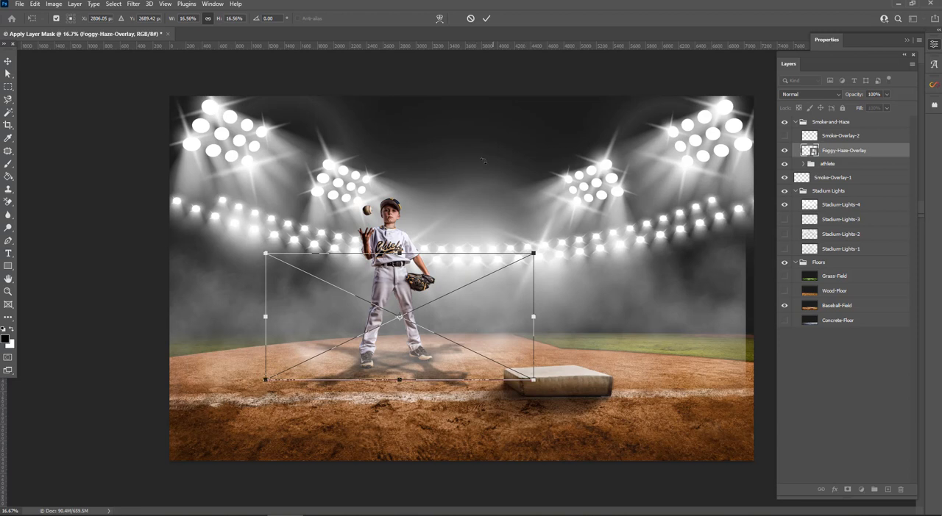
pyautogui.click(9, 59)
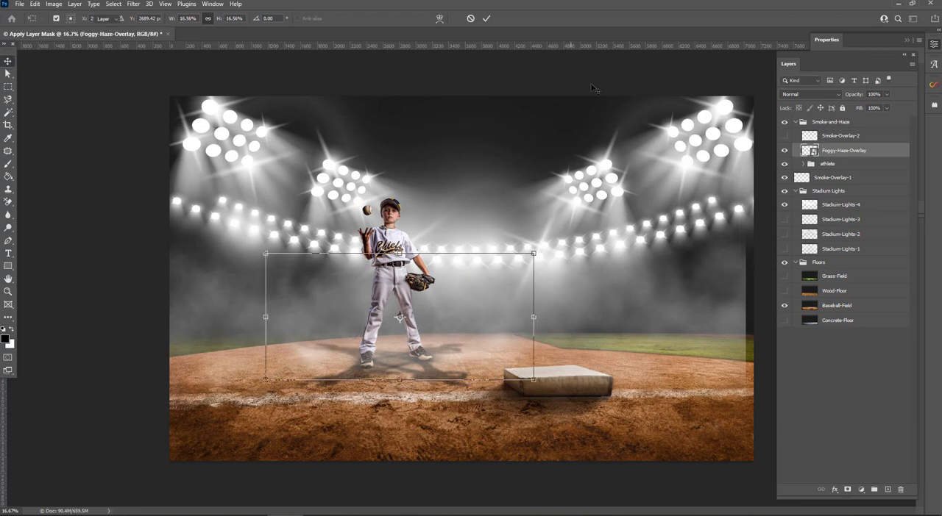
pyautogui.click(856, 459)
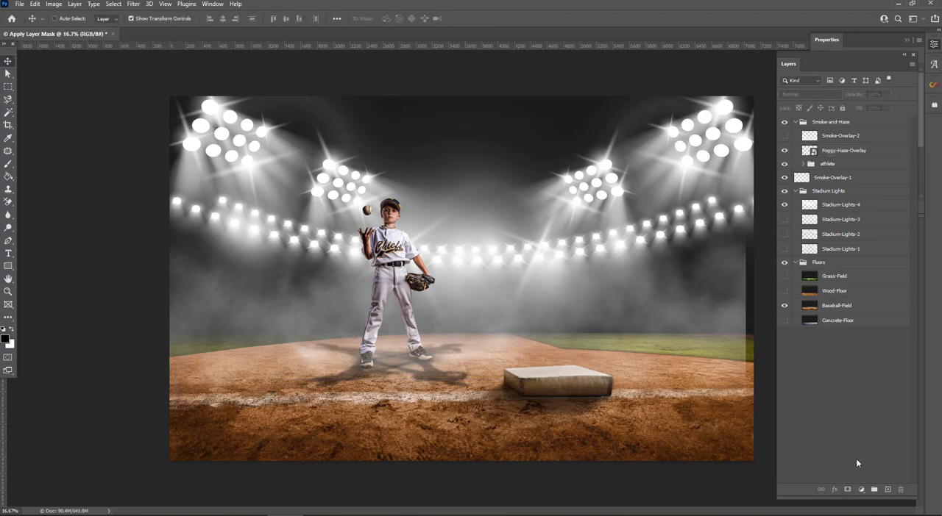
# Step: Hide the athlete group, Foggy-Haze-Overlay, Smoke-Overlay-1, Stadium-Lights-4 and Baseball-Field, and show Grass-Field as the floor
pyautogui.click(795, 122)
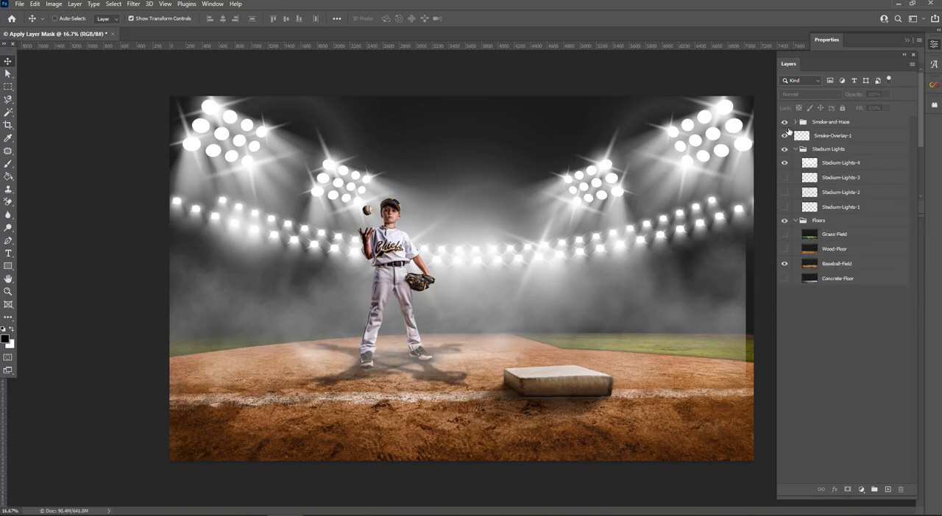
pyautogui.click(795, 122)
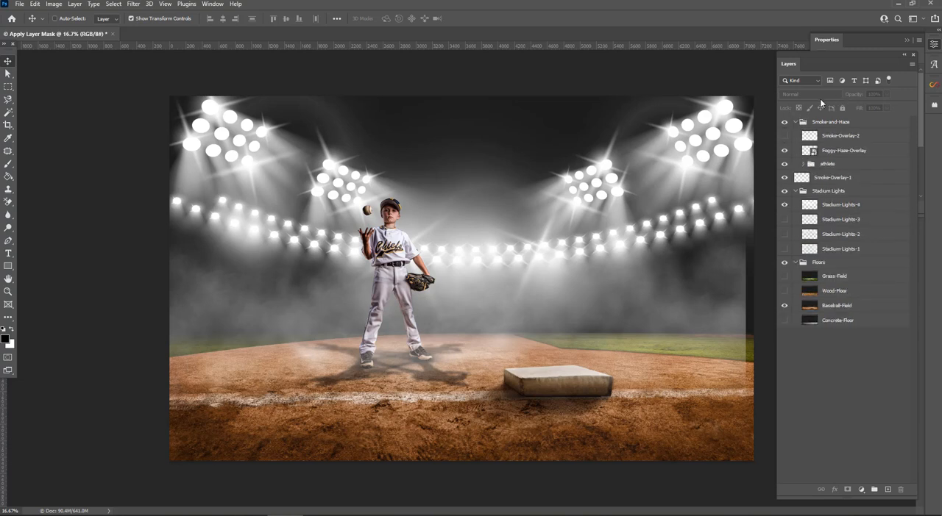
pyautogui.click(784, 165)
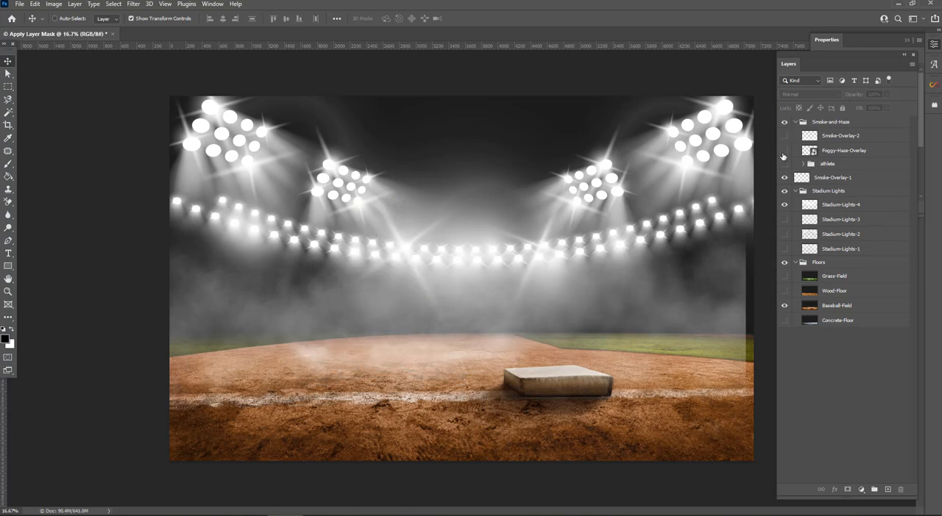
pyautogui.click(784, 151)
pyautogui.click(784, 205)
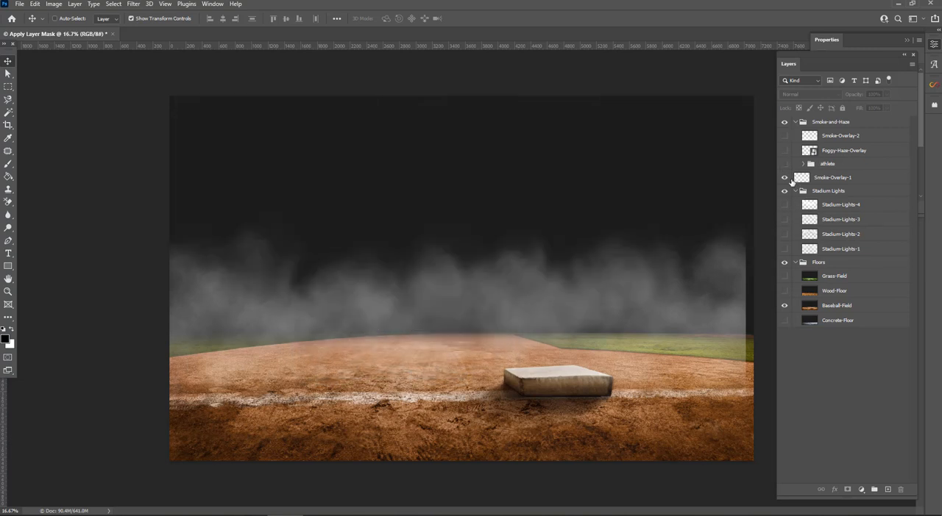
pyautogui.click(784, 179)
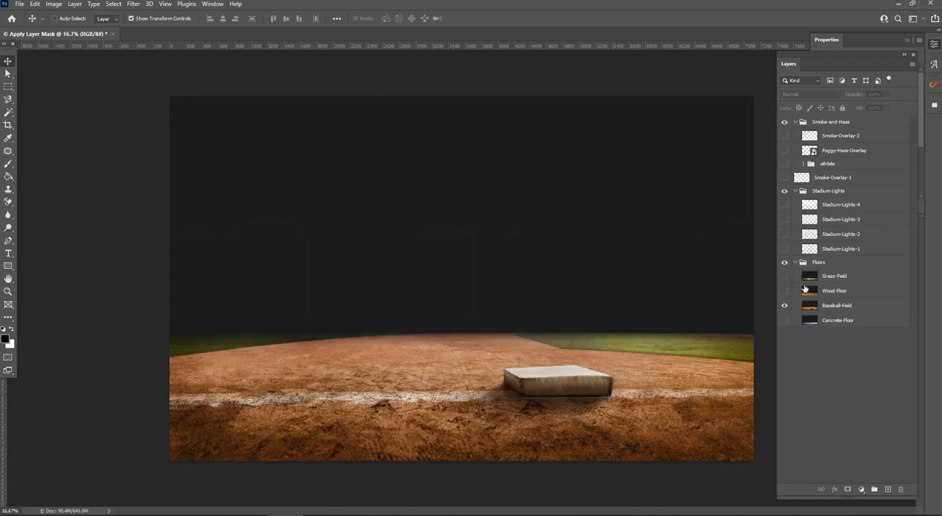
pyautogui.click(784, 306)
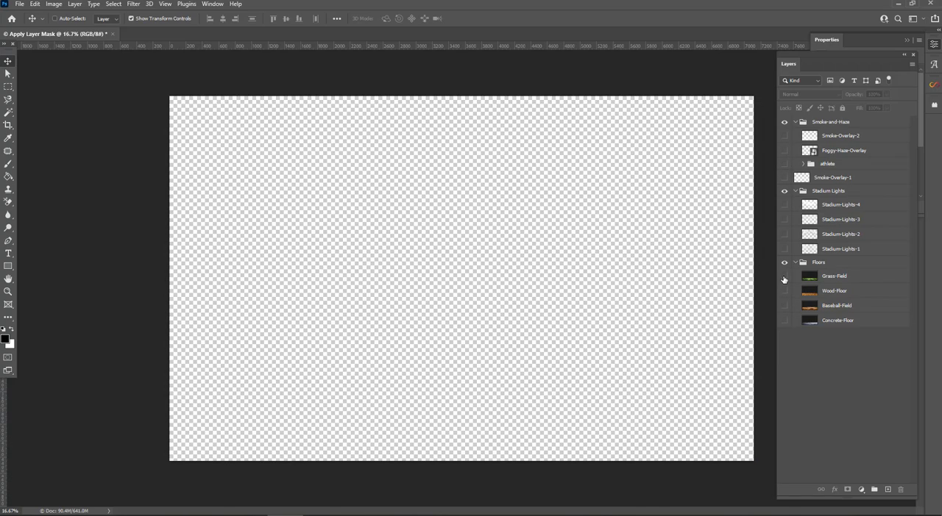
pyautogui.click(785, 277)
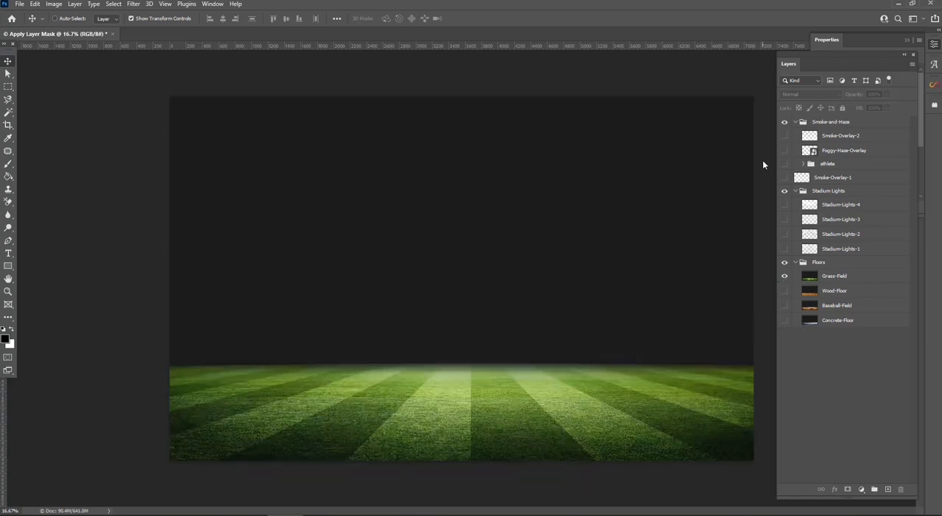
# Step: Preview Stadium-Lights-4, 3, 2 and 1 one at a time over the grass field, hiding each again
pyautogui.click(784, 205)
pyautogui.click(784, 205)
pyautogui.click(784, 219)
pyautogui.click(784, 220)
pyautogui.click(784, 233)
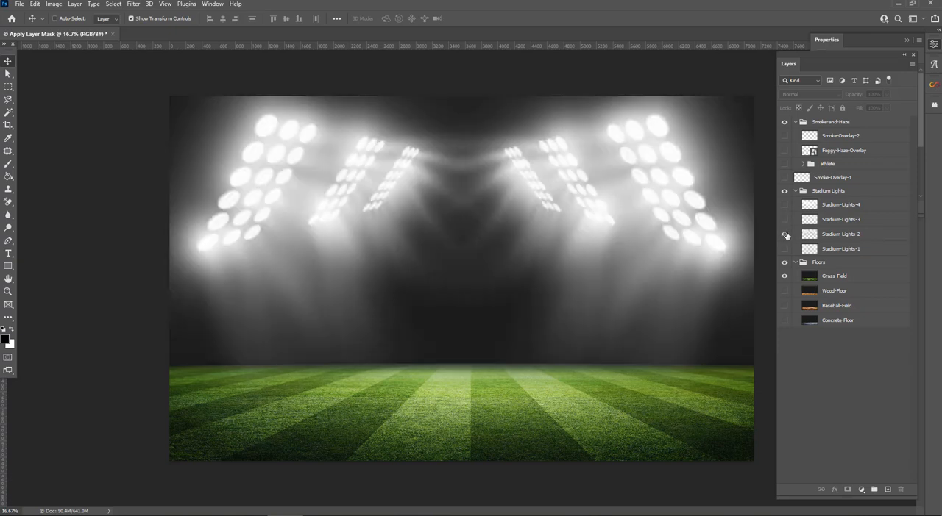
pyautogui.click(785, 234)
pyautogui.click(784, 249)
pyautogui.click(785, 249)
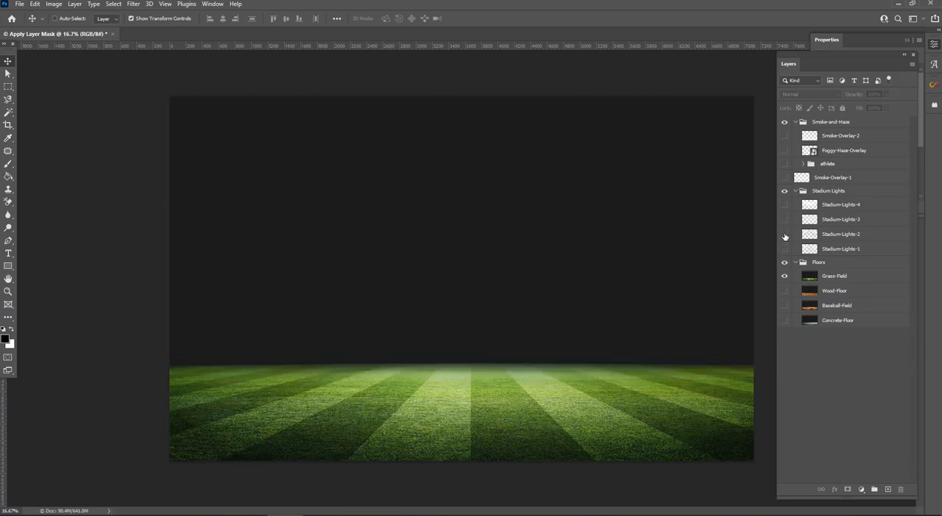
# Step: Show Stadium-Lights-2 above the grass field and select the Stadium Lights group
pyautogui.click(784, 233)
pyautogui.click(860, 234)
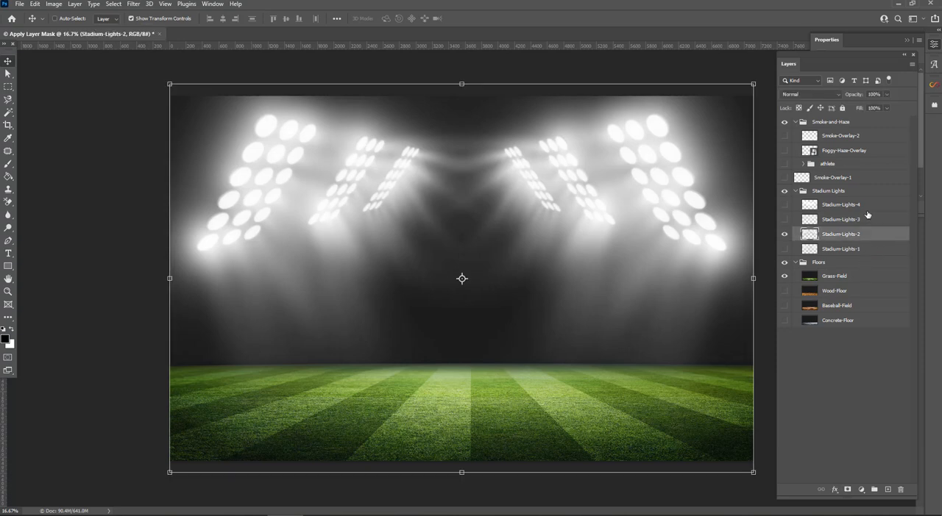
pyautogui.click(851, 191)
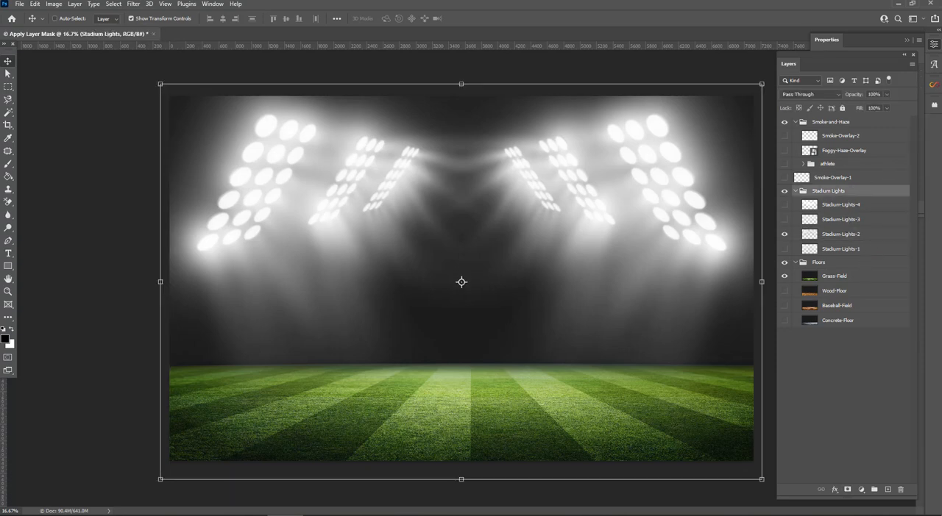
# Step: Place the cut-out soccer player above the Stadium Lights group, scale it to about 84% and position it mid-air near the centre
pyautogui.moveTo(618, 309); pyautogui.dragTo(496, 343)
pyautogui.moveTo(563, 324); pyautogui.dragTo(509, 258)
pyautogui.moveTo(555, 186); pyautogui.dragTo(531, 204)
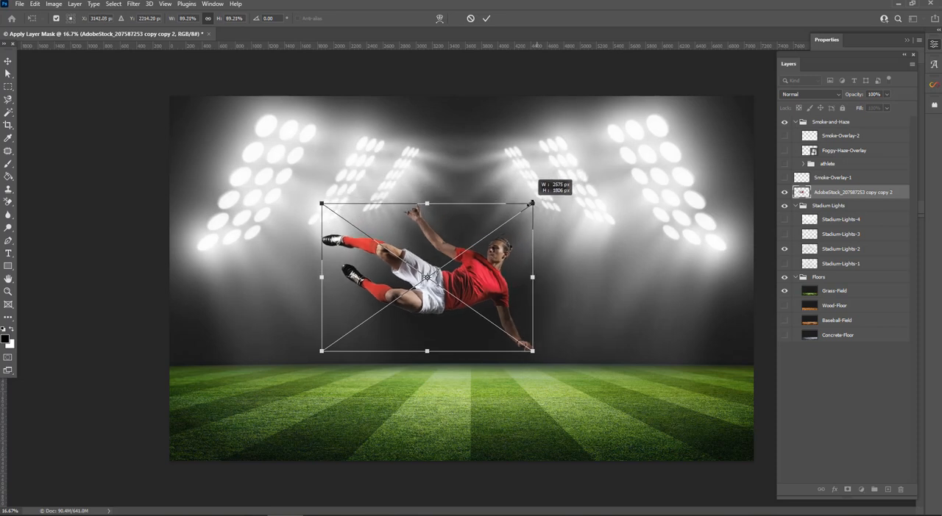
pyautogui.moveTo(497, 264); pyautogui.dragTo(520, 249)
pyautogui.moveTo(552, 195); pyautogui.dragTo(542, 204)
pyautogui.moveTo(525, 246); pyautogui.dragTo(532, 237)
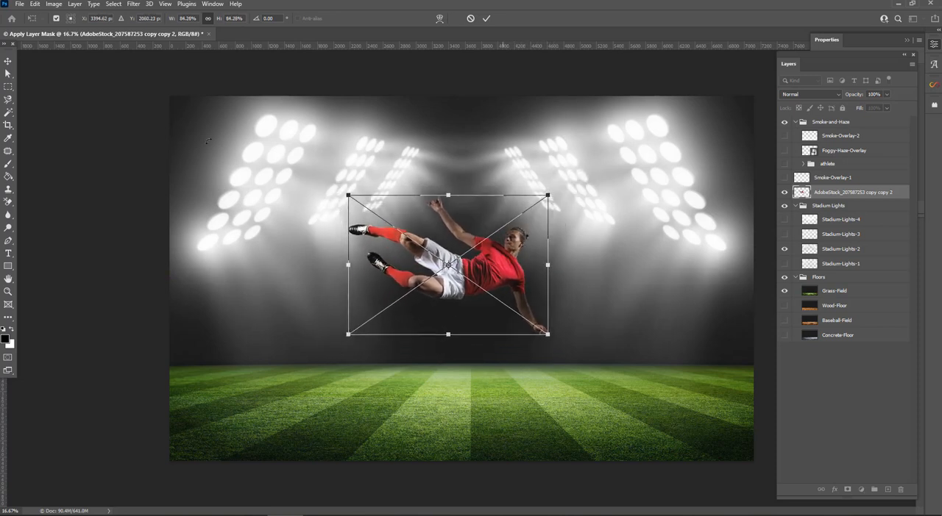
pyautogui.click(8, 61)
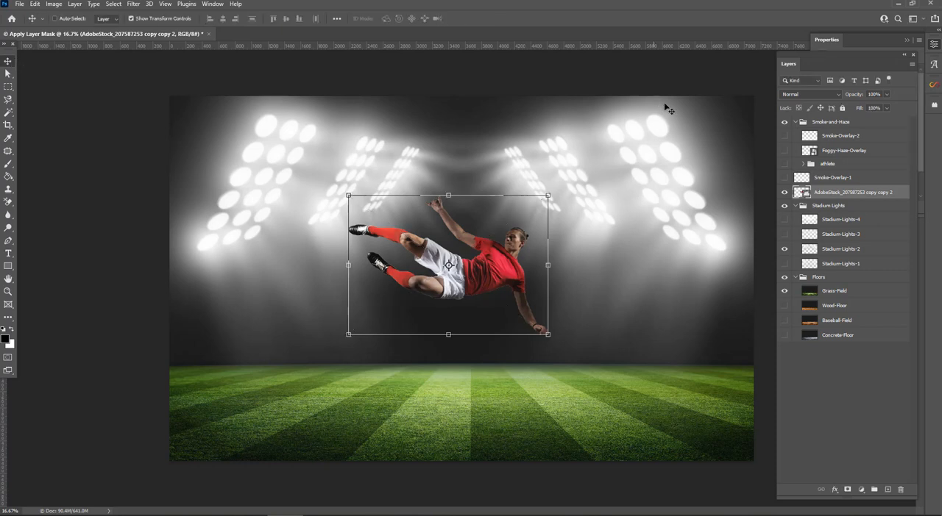
# Step: Duplicate the soccer player layer with its default copy name in the same document
pyautogui.rightClick(848, 193)
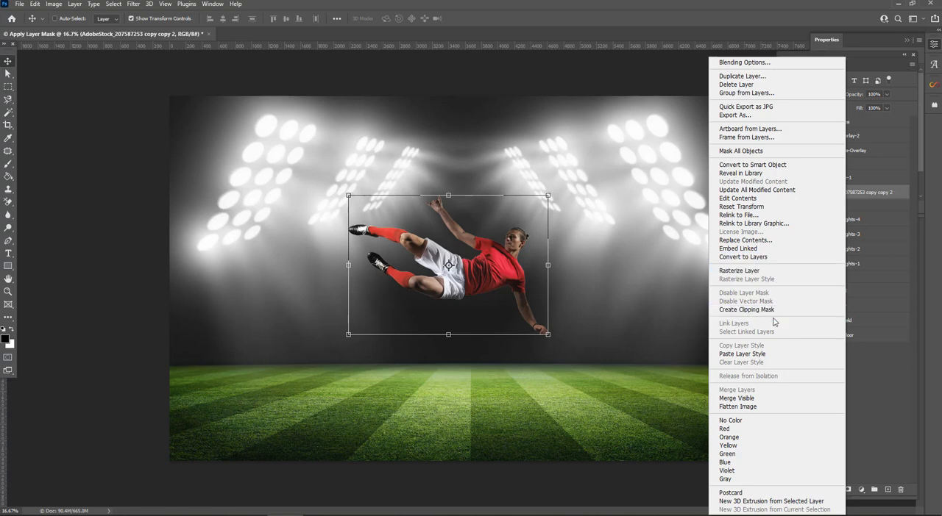
pyautogui.click(732, 78)
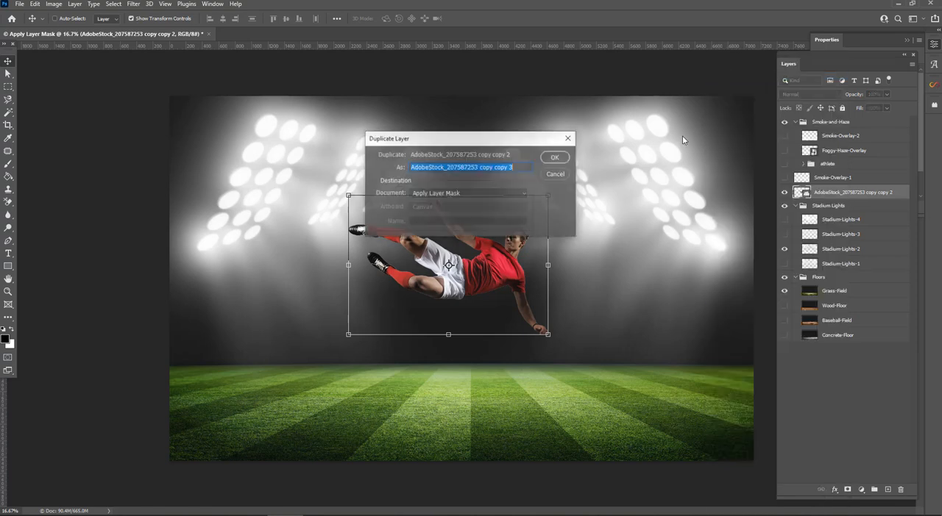
pyautogui.click(554, 159)
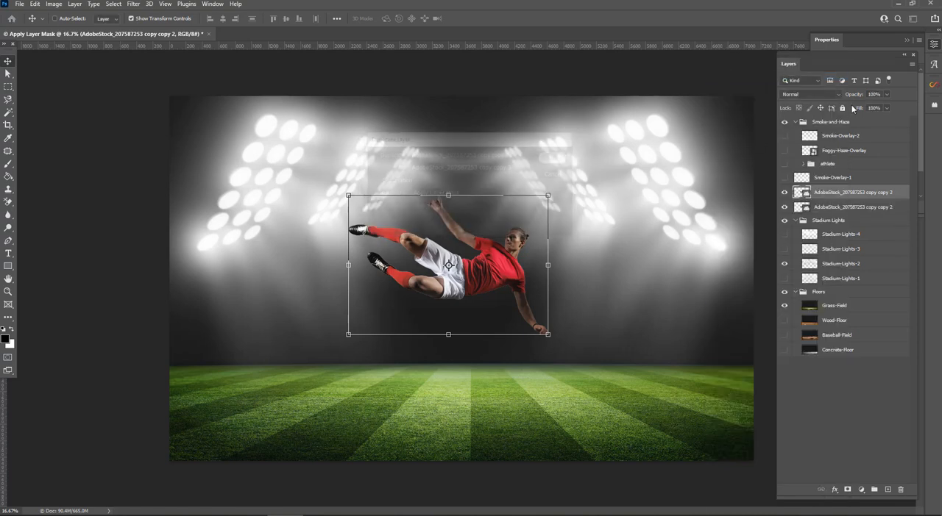
# Step: Flip the lower soccer player copy vertically and squash it flat onto the grass beneath the player
pyautogui.click(848, 212)
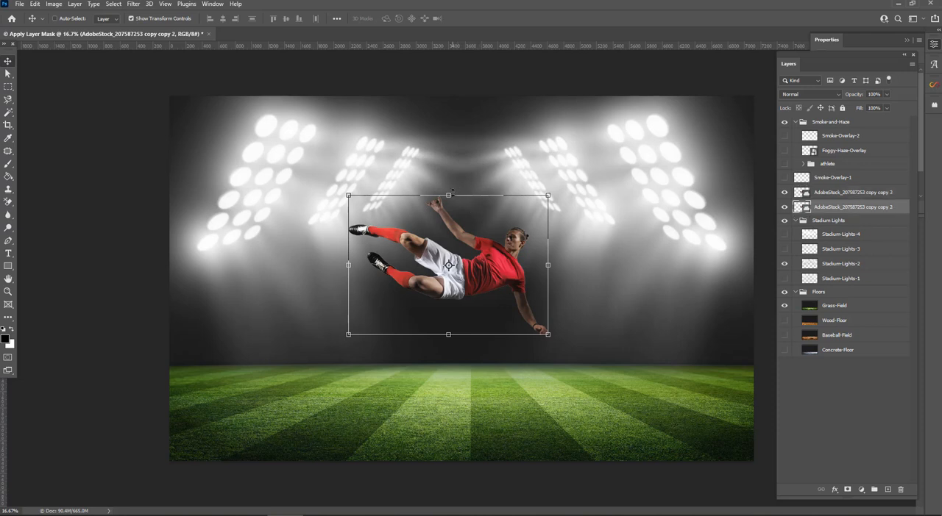
pyautogui.moveTo(452, 192); pyautogui.dragTo(489, 393)
pyautogui.press('Return')
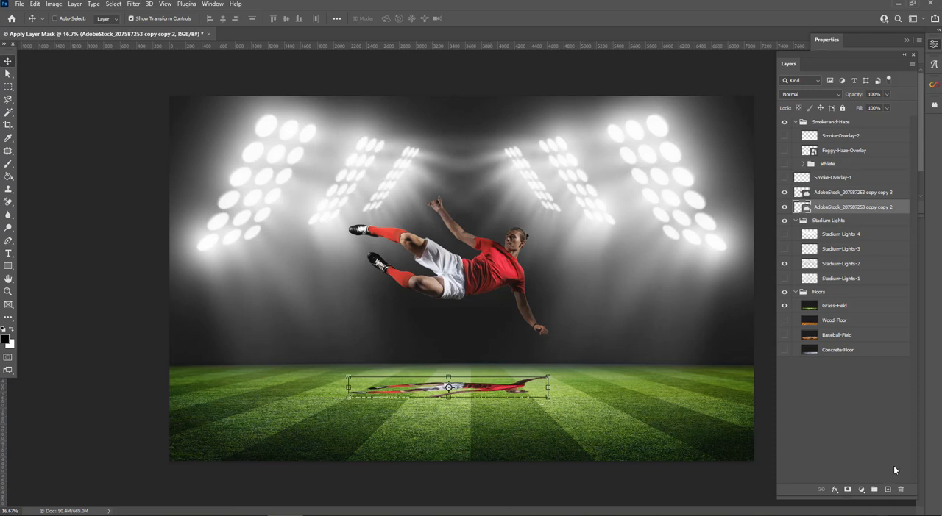
# Step: Add a Hue/Saturation adjustment layer directly above the flattened soccer player copy
pyautogui.click(861, 490)
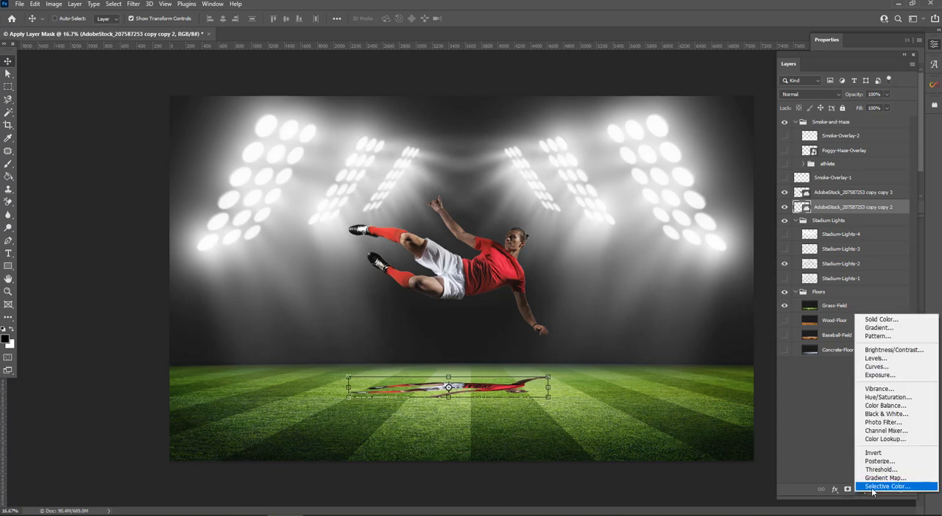
pyautogui.click(888, 397)
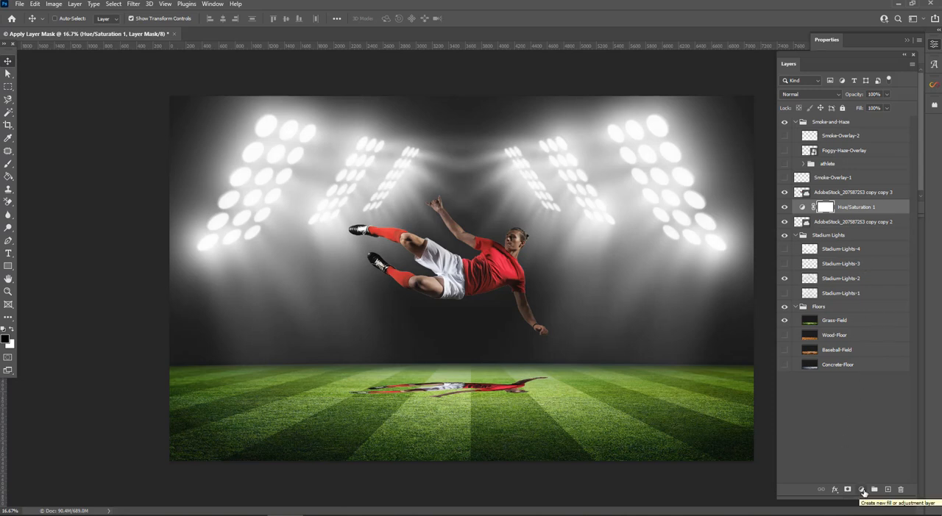
# Step: Clip the Hue/Saturation adjustment layer to the flattened soccer player copy beneath it
pyautogui.click(877, 211)
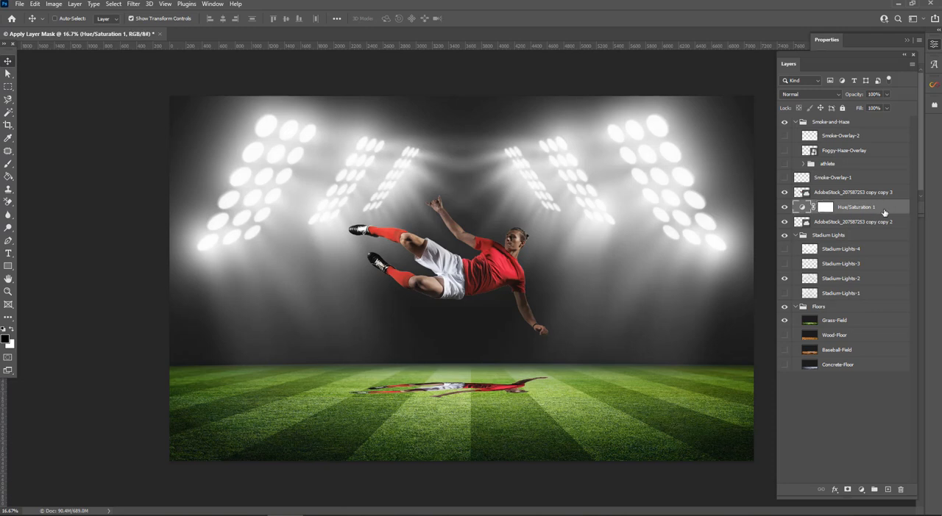
pyautogui.rightClick(884, 212)
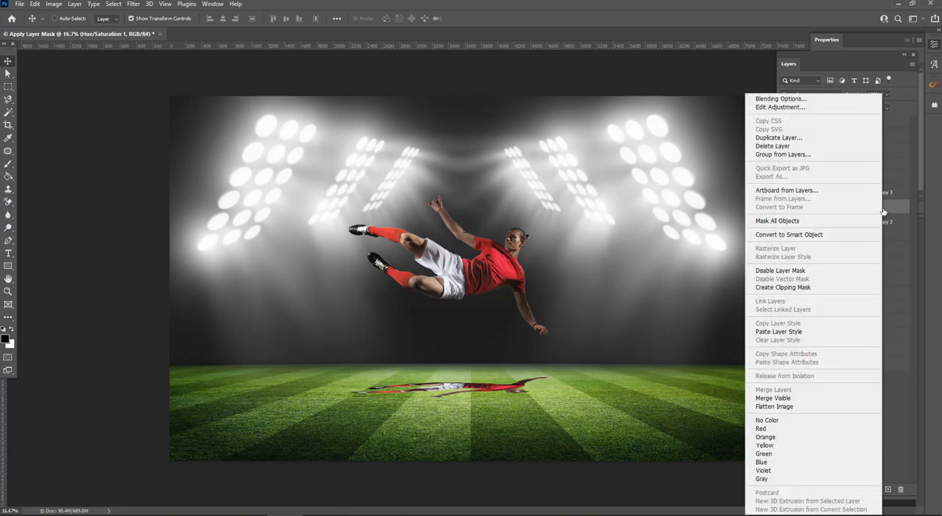
pyautogui.click(781, 287)
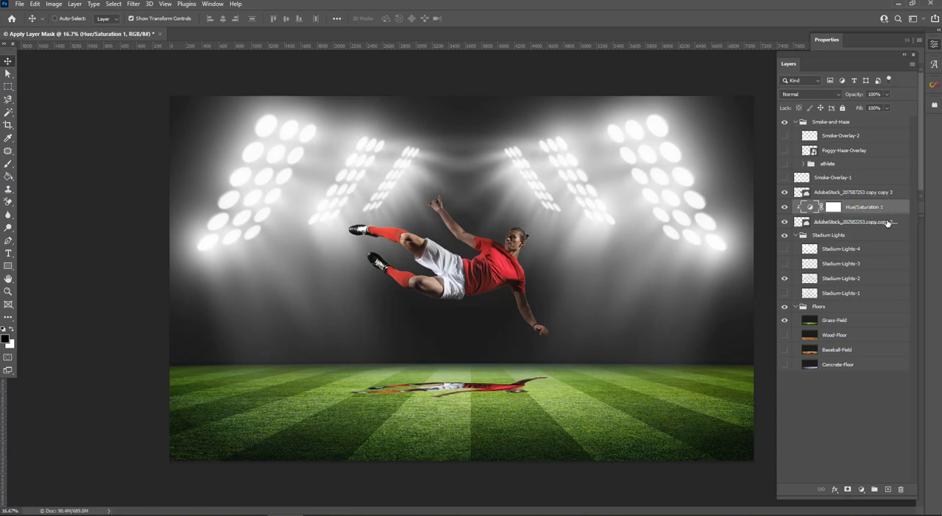
# Step: Set the Hue/Saturation adjustment's saturation to -100 and lightness to -100 to turn the flattened player copy into a black silhouette
pyautogui.click(841, 228)
pyautogui.click(833, 207)
pyautogui.click(830, 38)
pyautogui.click(829, 39)
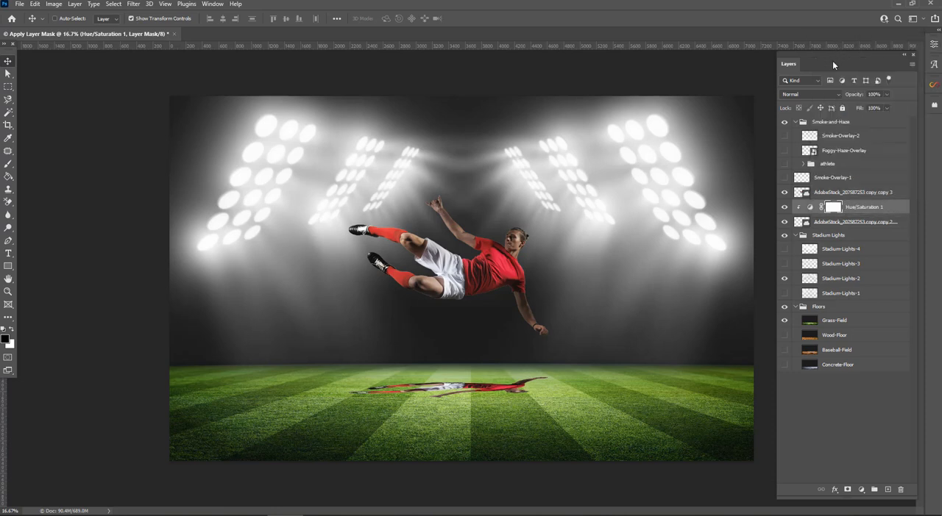
pyautogui.click(903, 55)
pyautogui.click(786, 70)
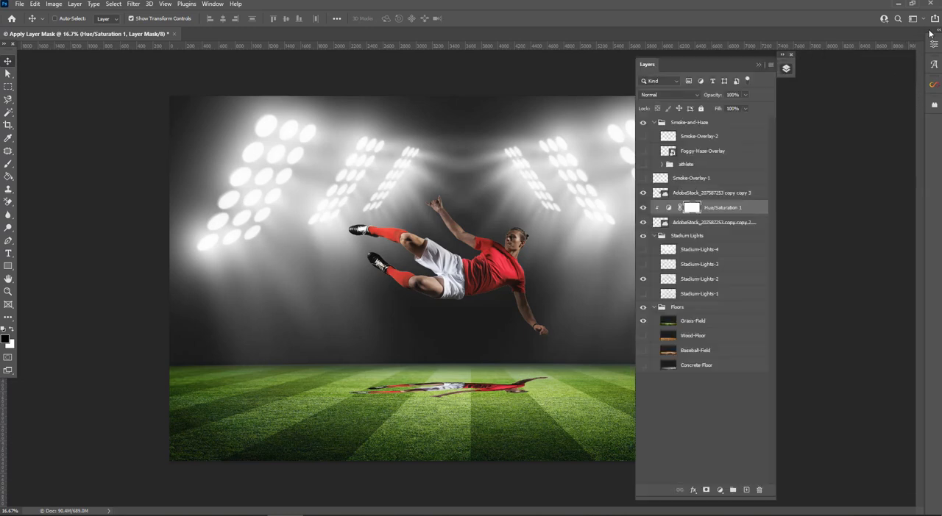
pyautogui.click(933, 44)
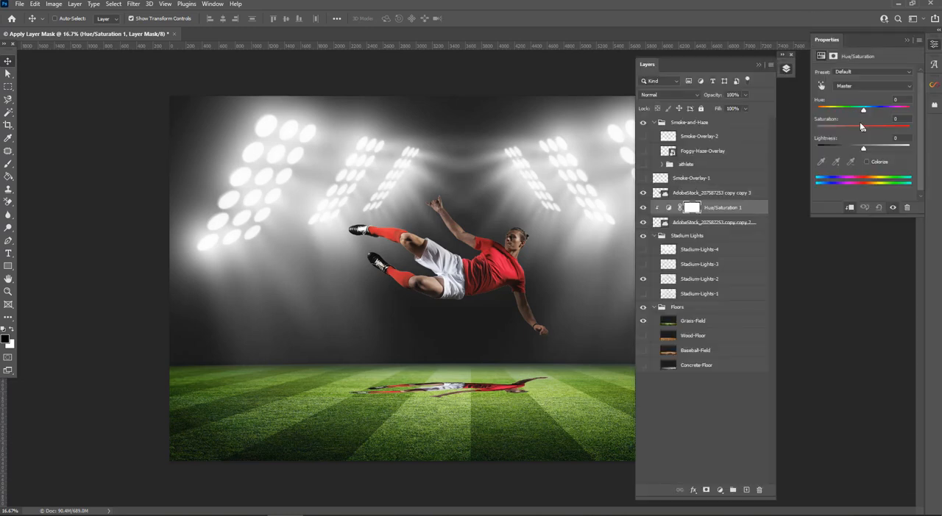
pyautogui.moveTo(863, 131); pyautogui.dragTo(815, 147)
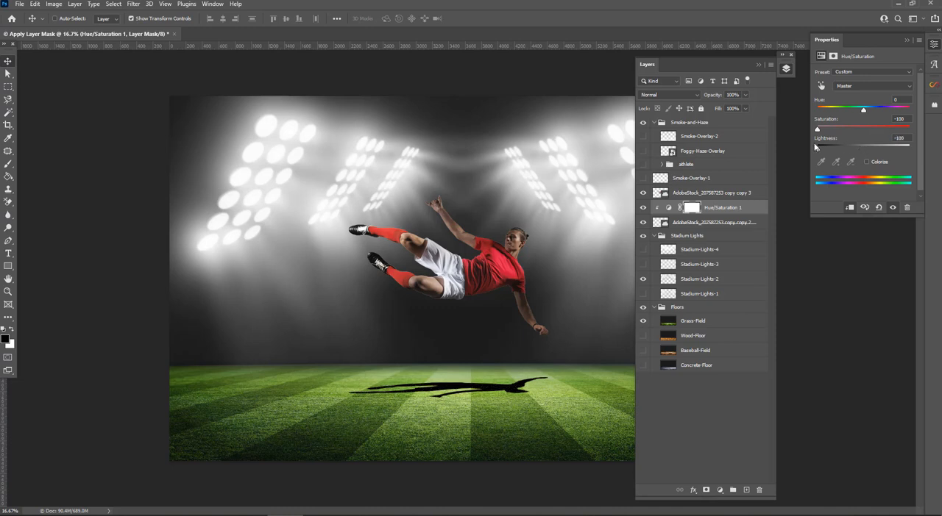
pyautogui.click(907, 42)
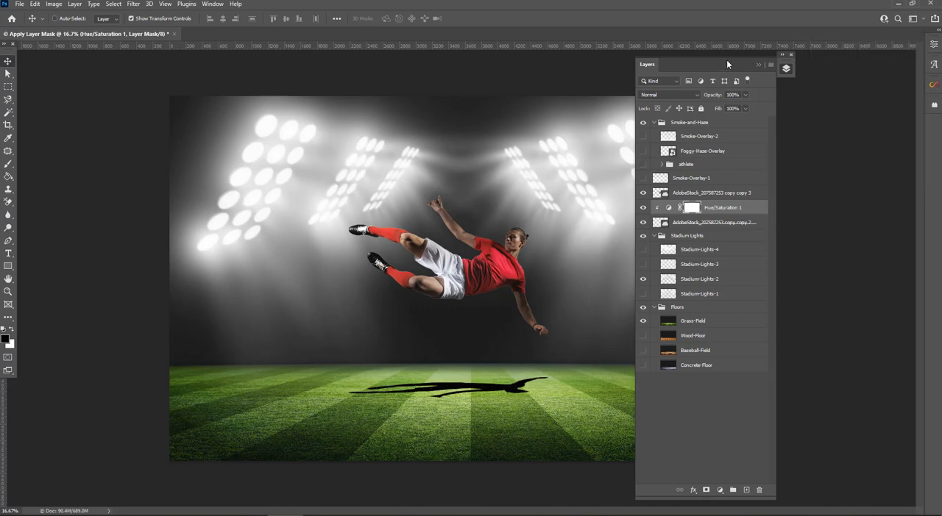
# Step: Merge the Hue/Saturation adjustment layer with the flattened soccer player copy into a single shadow layer
pyautogui.moveTo(723, 63); pyautogui.dragTo(837, 63)
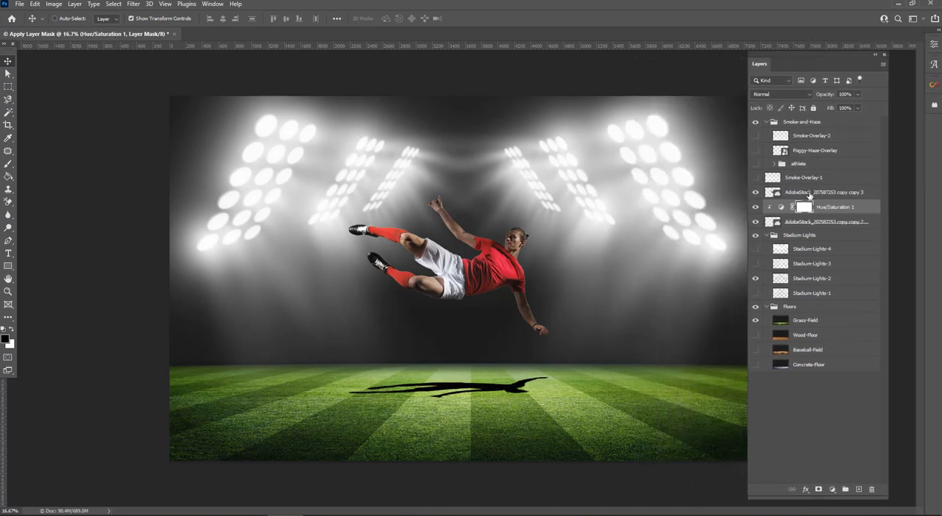
pyautogui.click(870, 223)
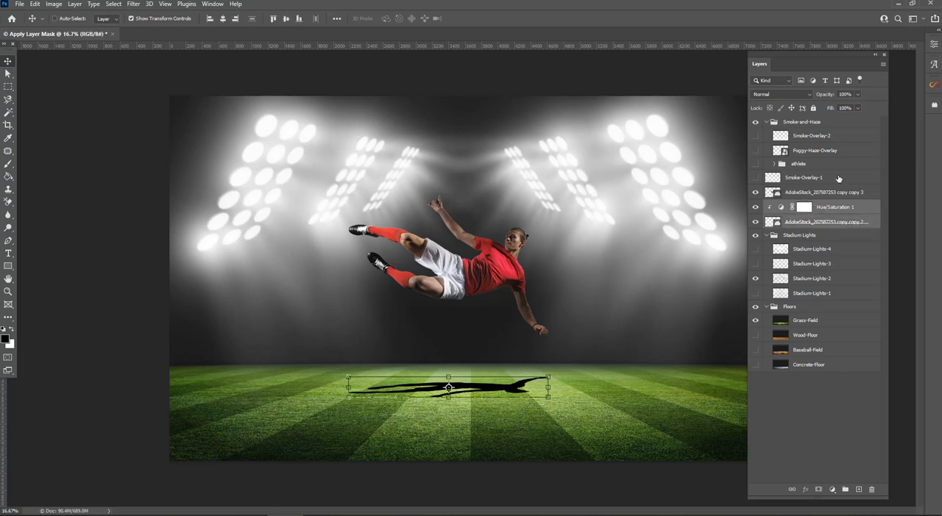
pyautogui.rightClick(862, 212)
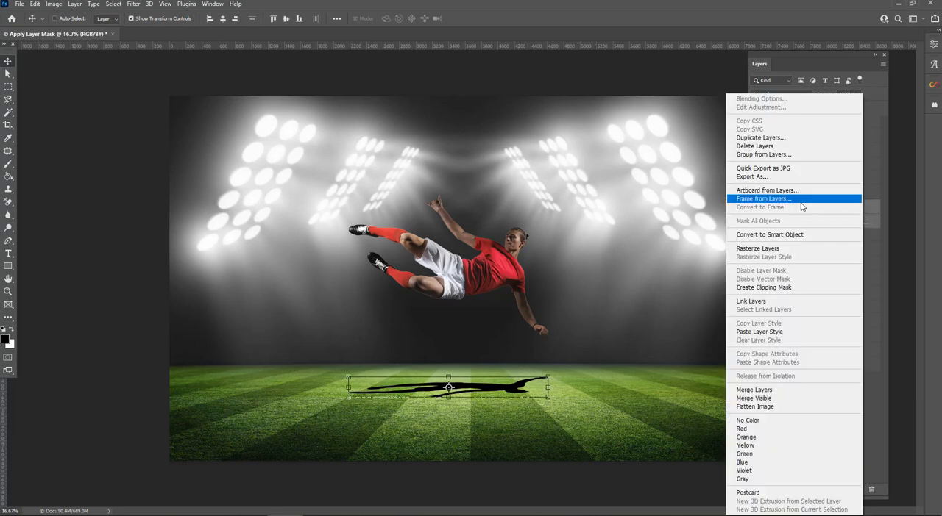
pyautogui.click(755, 389)
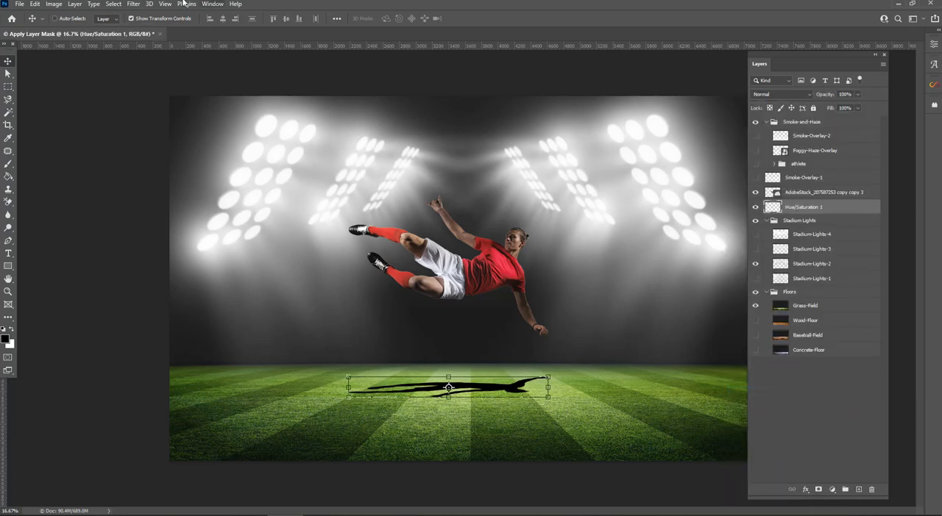
# Step: Apply a Gaussian Blur with a 22.2-pixel radius to the merged shadow layer and slightly lower its opacity
pyautogui.click(133, 4)
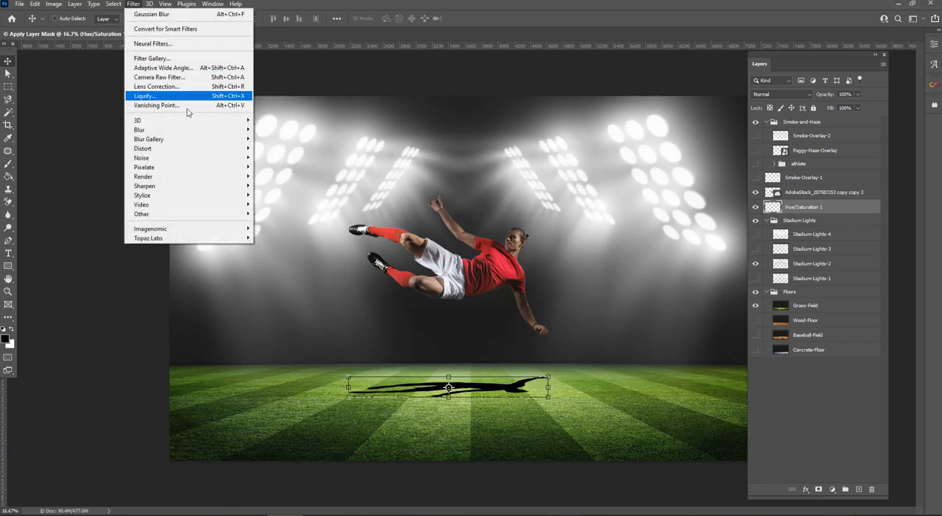
pyautogui.moveTo(190, 131)
pyautogui.click(295, 168)
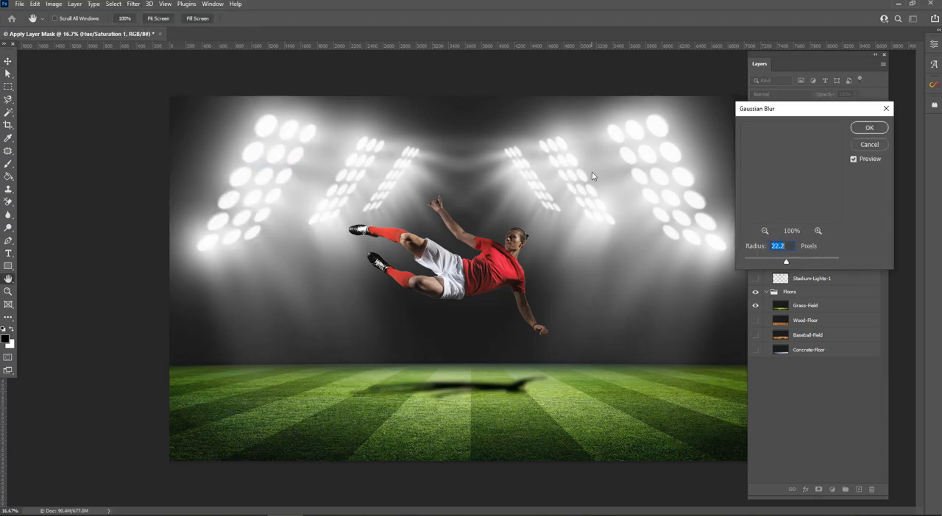
pyautogui.click(867, 129)
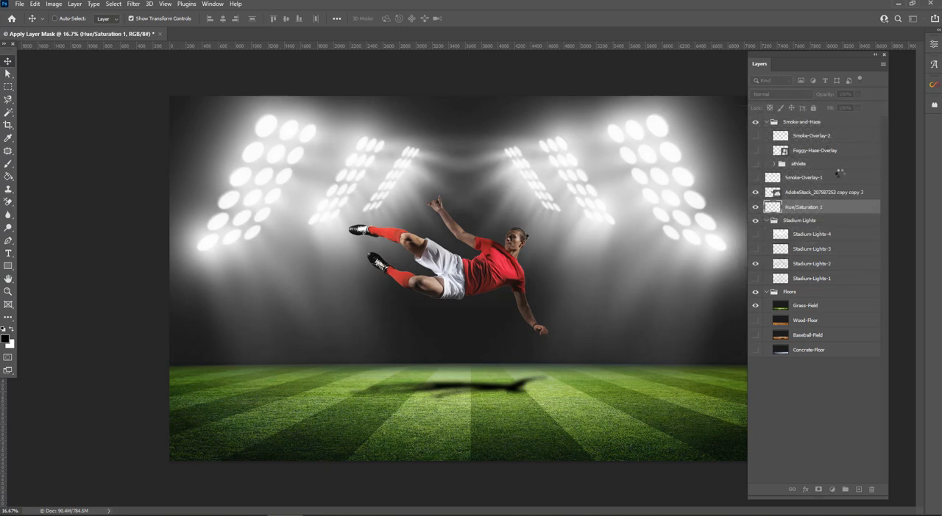
pyautogui.moveTo(828, 96)
pyautogui.mouseDown()
pyautogui.moveTo(810, 94)
pyautogui.moveTo(823, 97)
pyautogui.mouseUp()
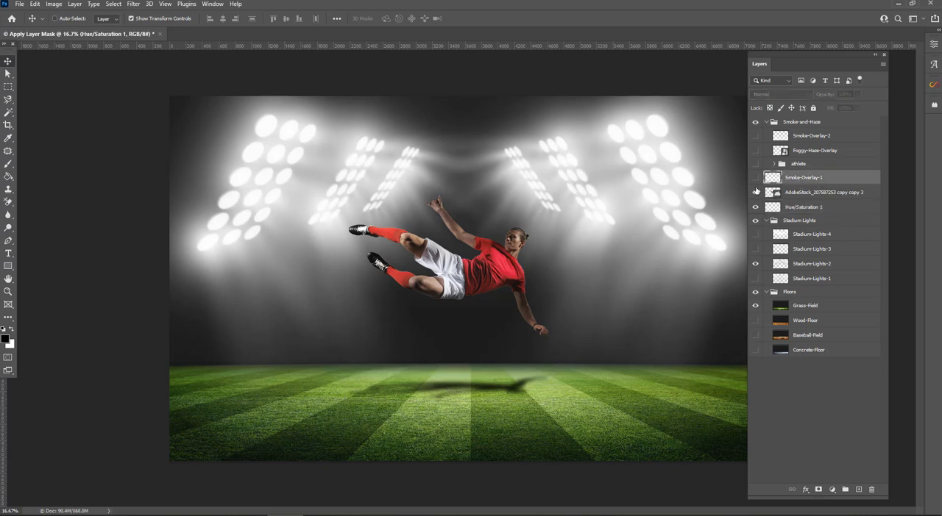
# Step: Preview the Foggy-Haze-Overlay and hide it again, then show Smoke-Overlay-2 and Smoke-Overlay-1 over the scene and deselect all layers
pyautogui.click(842, 179)
pyautogui.click(754, 151)
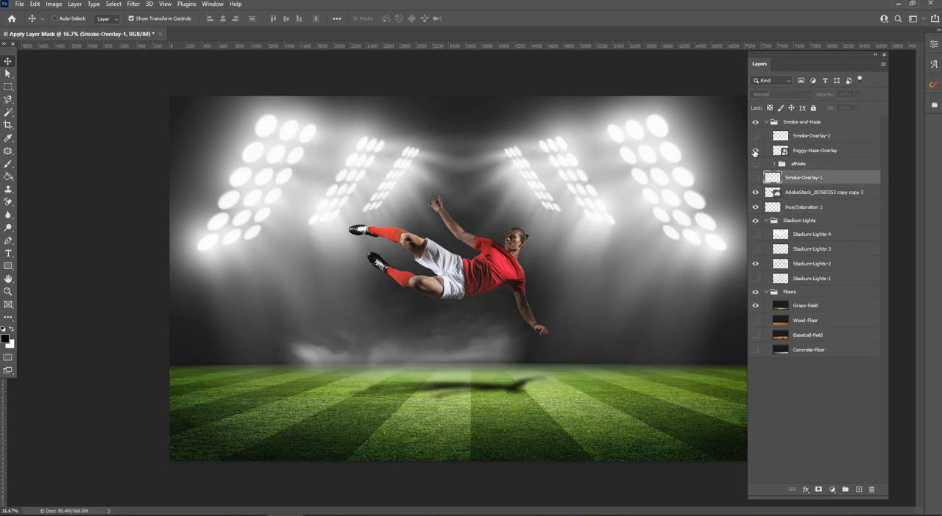
pyautogui.click(754, 150)
pyautogui.click(754, 137)
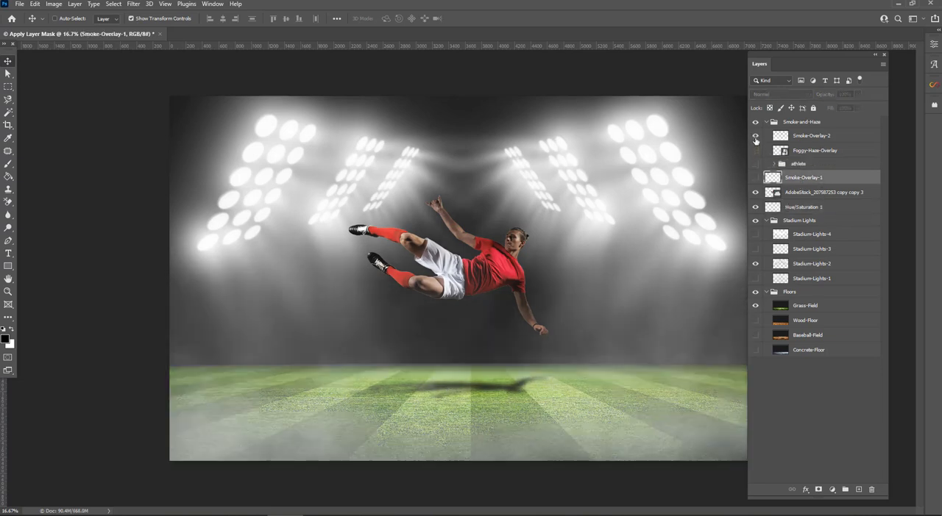
pyautogui.click(755, 178)
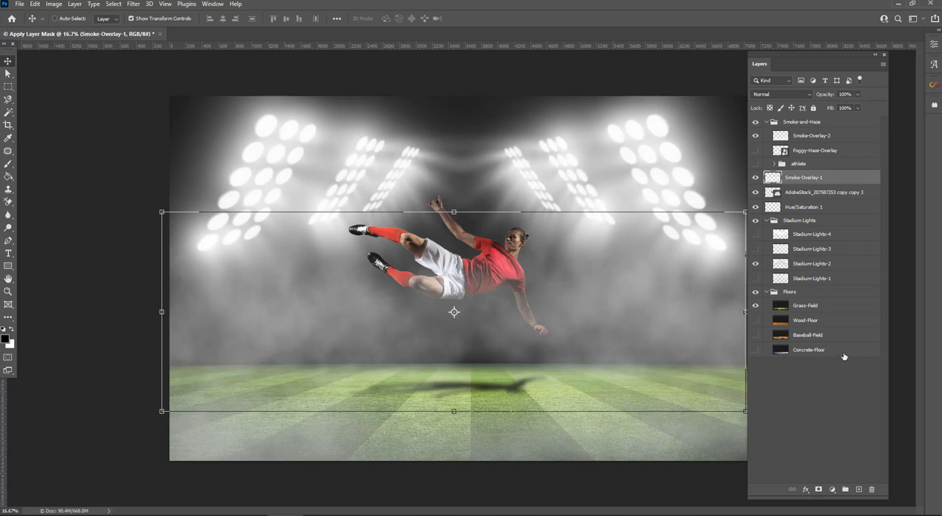
pyautogui.click(856, 440)
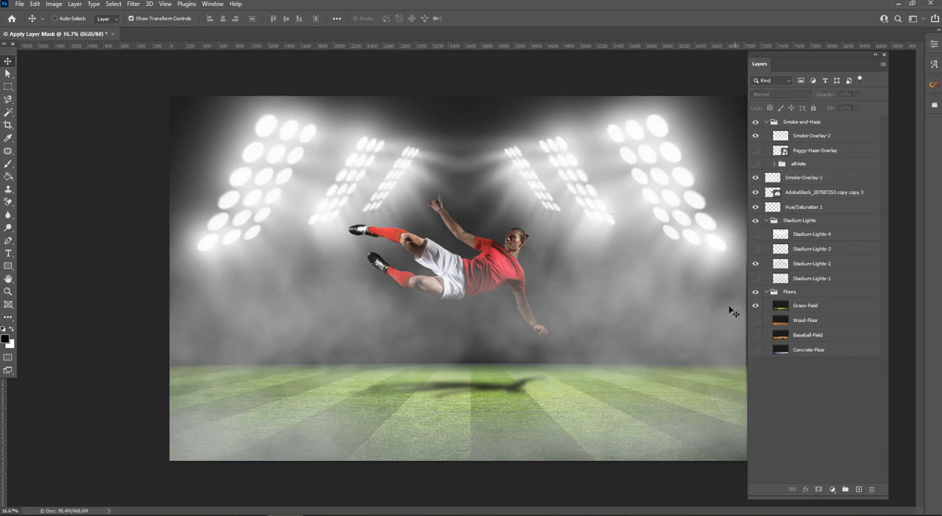